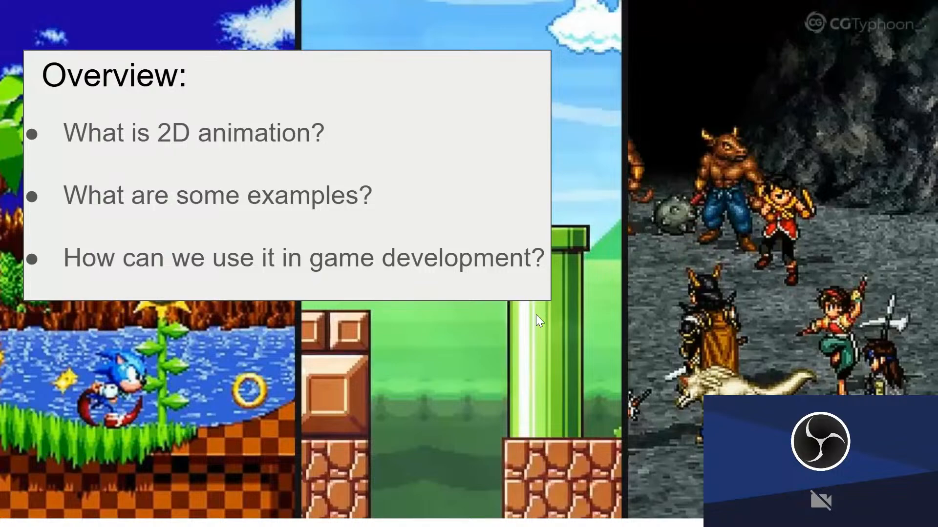
# - Leave the slideshow, open the Piskel website from the search results and start a new sprite
pyautogui.press('Right')
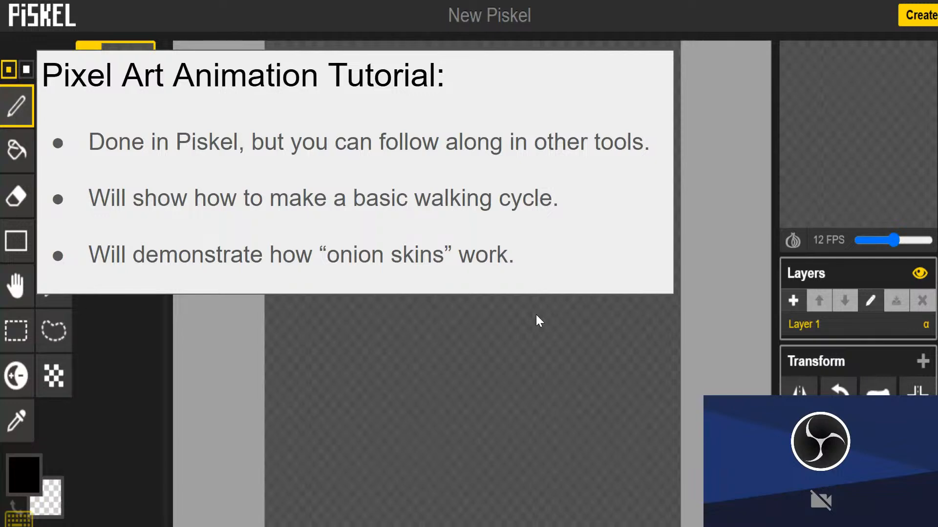
pyautogui.press('Escape')
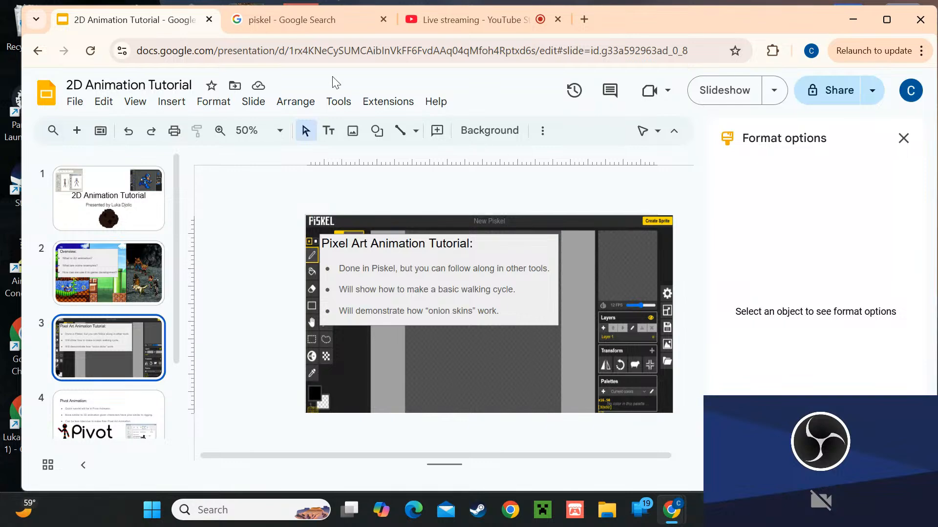
pyautogui.click(277, 25)
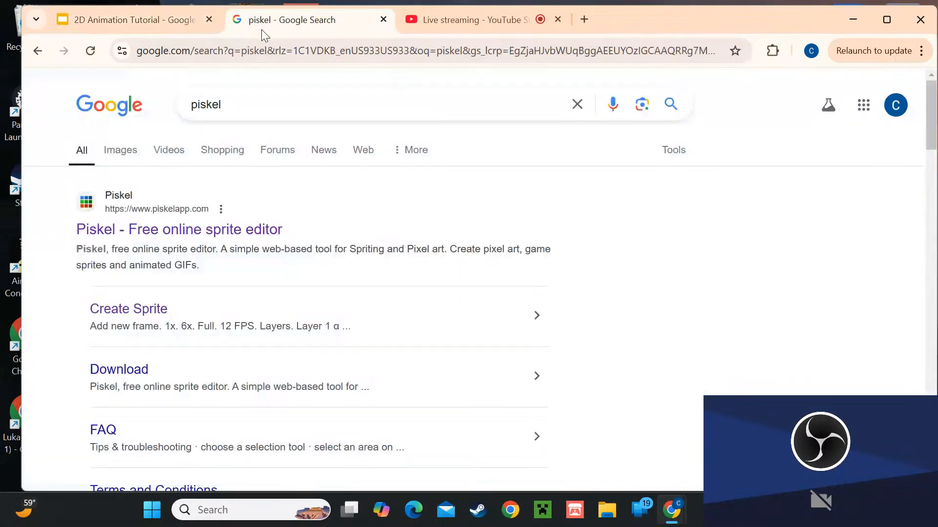
pyautogui.click(161, 230)
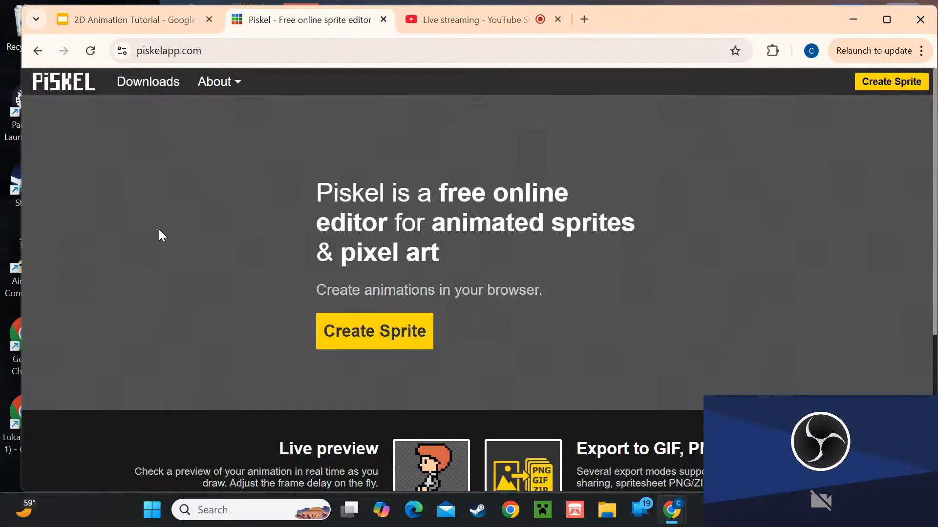
pyautogui.click(416, 345)
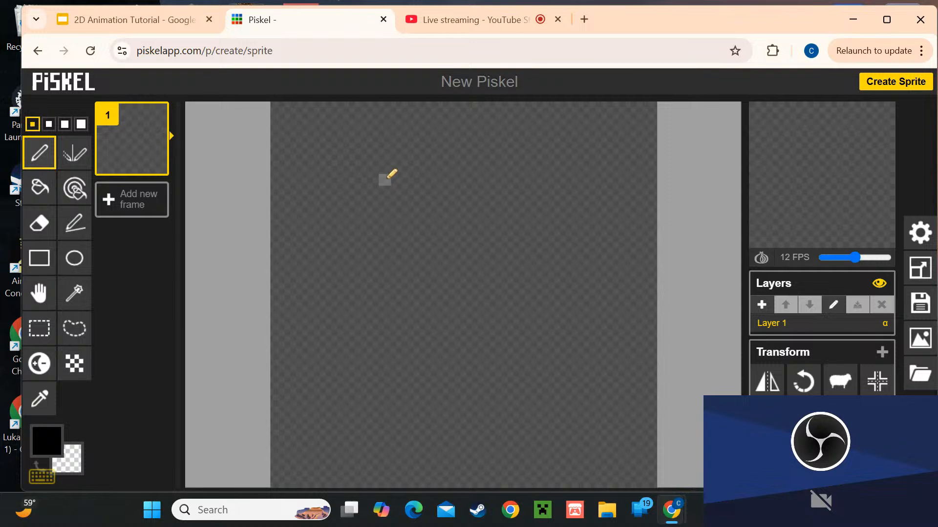
# - Draw a black circle outline for the head in the canvas's upper middle and switch to the Pen tool
pyautogui.click(75, 258)
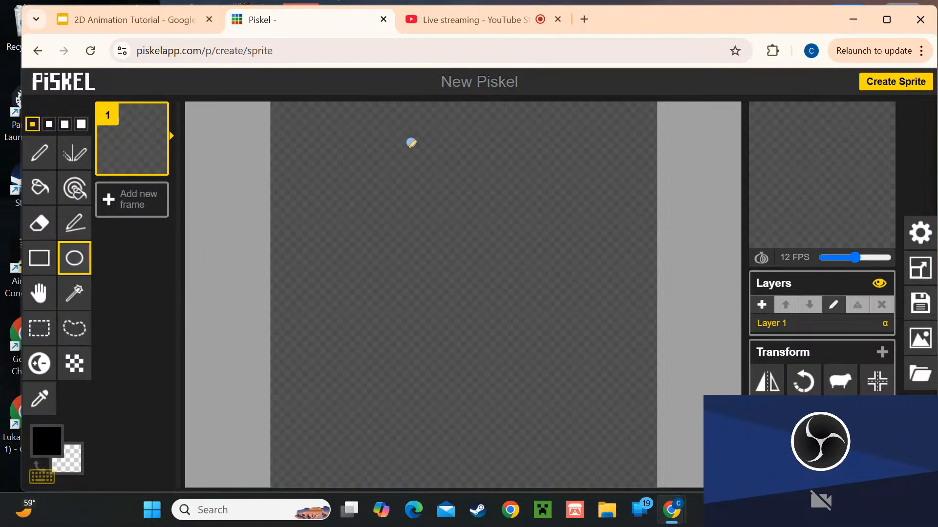
pyautogui.moveTo(411, 142); pyautogui.dragTo(523, 257)
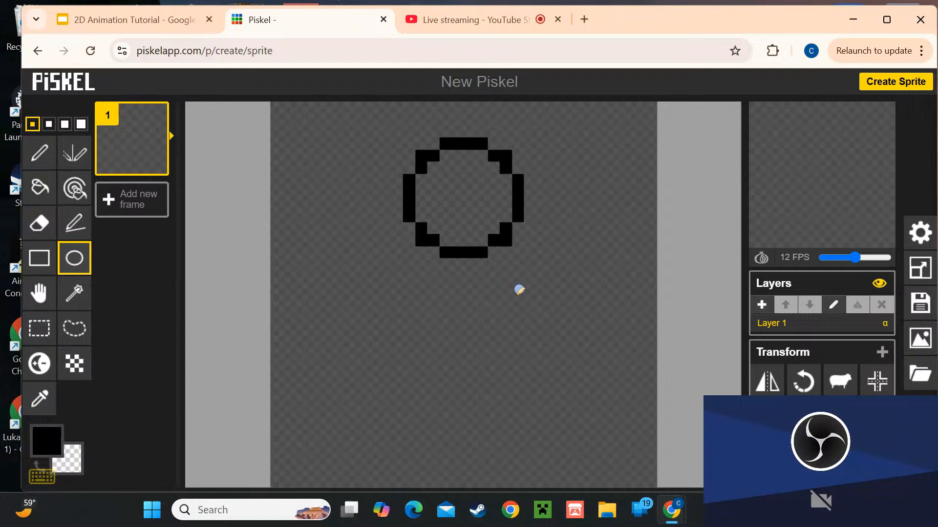
pyautogui.click(47, 155)
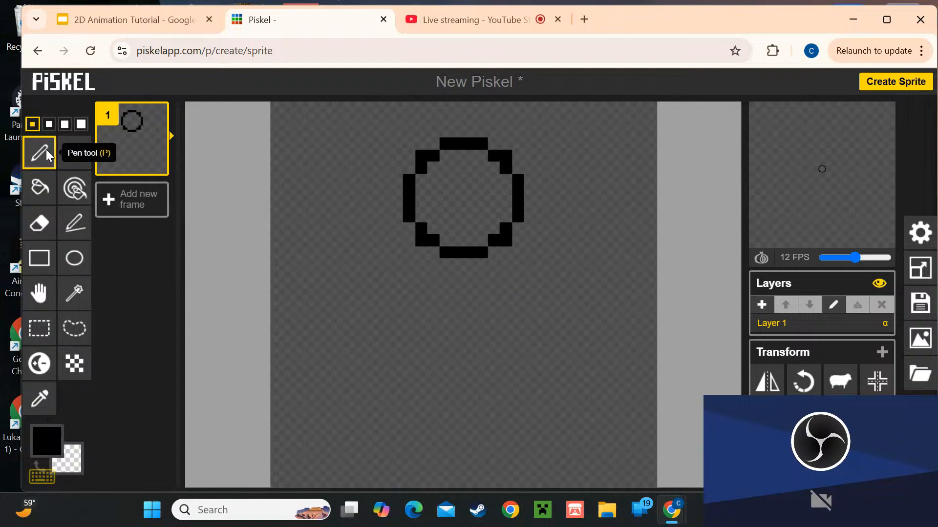
pyautogui.moveTo(469, 259)
pyautogui.mouseDown()
pyautogui.moveTo(457, 386)
pyautogui.moveTo(494, 455)
pyautogui.mouseUp()
pyautogui.hotkey('ctrl', 'z')
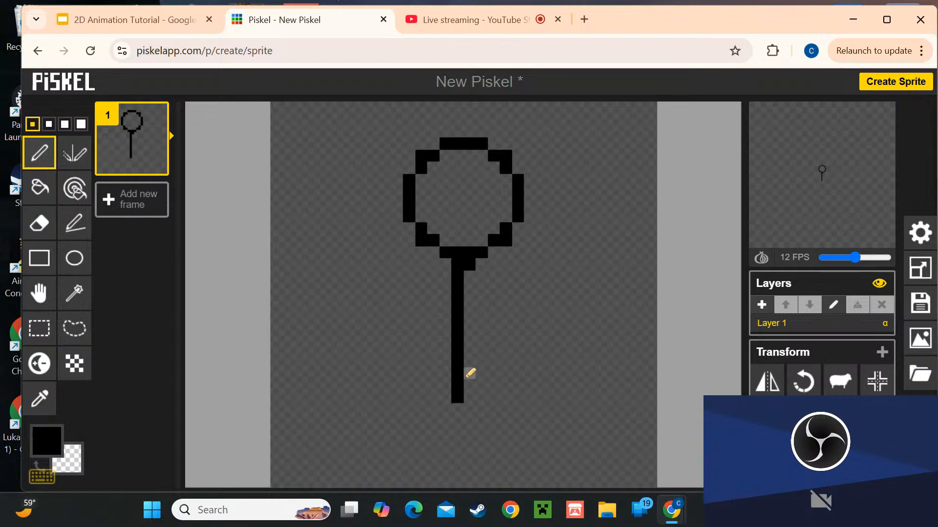
pyautogui.hotkey('ctrl', 'z')
pyautogui.hotkey('ctrl', 'z')
# - Draw the stick figure's straight torso, two legs and two downward-slanting arms below the head in frame 1
pyautogui.moveTo(469, 259)
pyautogui.mouseDown()
pyautogui.moveTo(474, 358)
pyautogui.moveTo(446, 433)
pyautogui.moveTo(445, 471)
pyautogui.mouseUp()
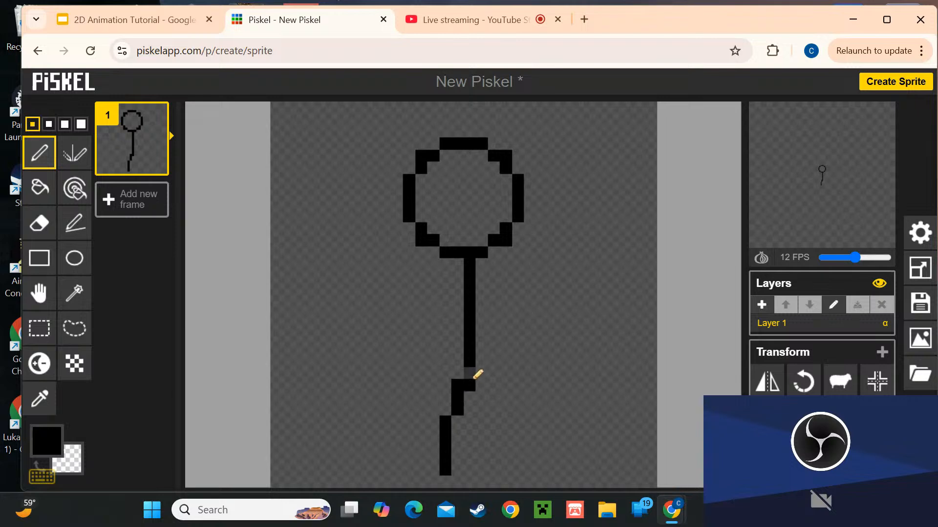
pyautogui.moveTo(478, 374); pyautogui.dragTo(499, 477)
pyautogui.moveTo(458, 299); pyautogui.dragTo(419, 344)
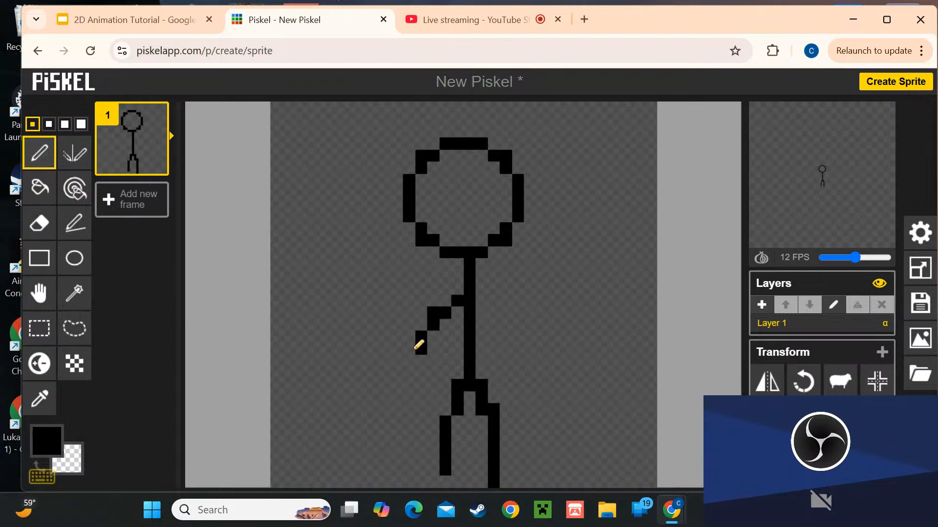
pyautogui.moveTo(470, 294); pyautogui.dragTo(523, 356)
# - Add a blank second frame and turn on onion skin so the first frame shows as a guide
pyautogui.scroll(-1, 504, 318)
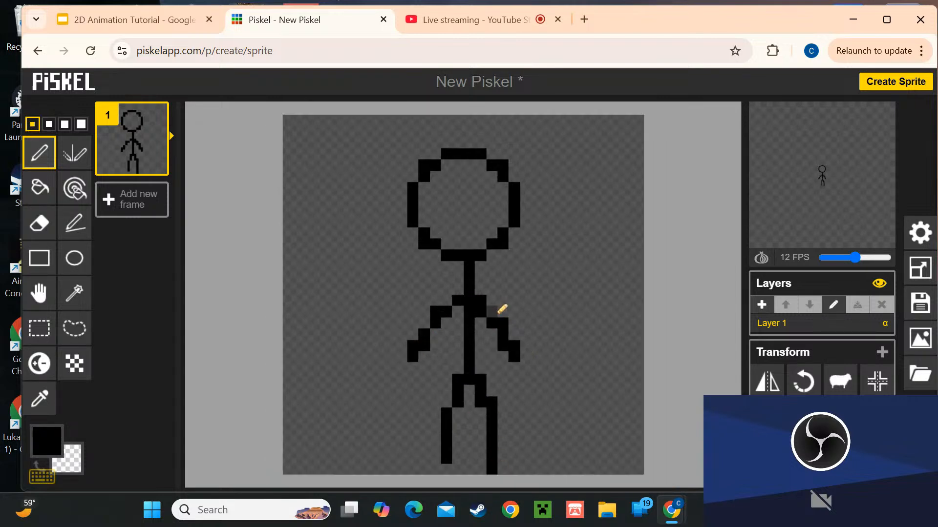
pyautogui.scroll(-2, 499, 312)
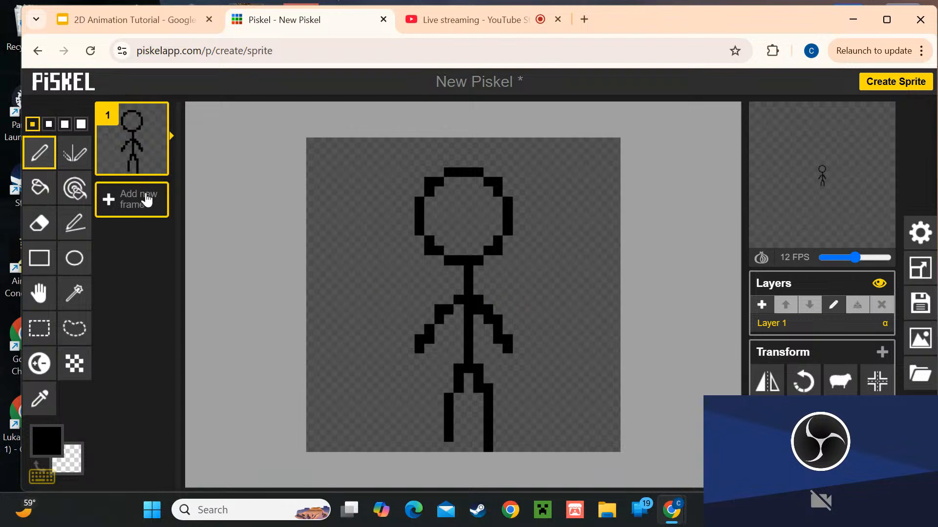
pyautogui.click(143, 198)
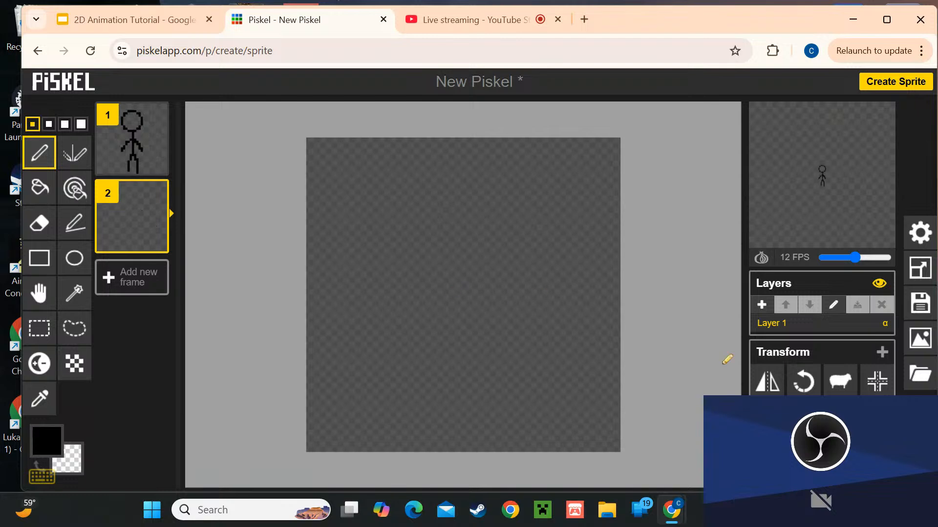
pyautogui.moveTo(129, 163)
pyautogui.click(920, 233)
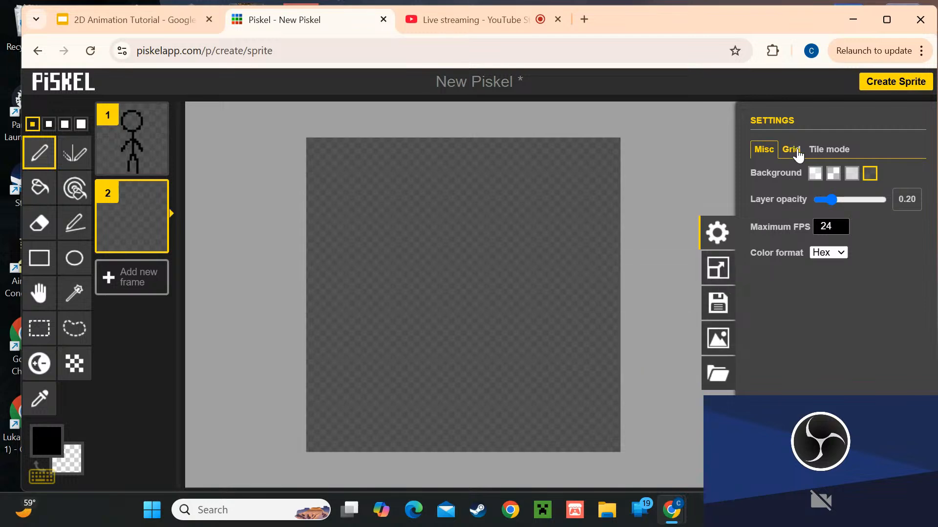
pyautogui.click(717, 232)
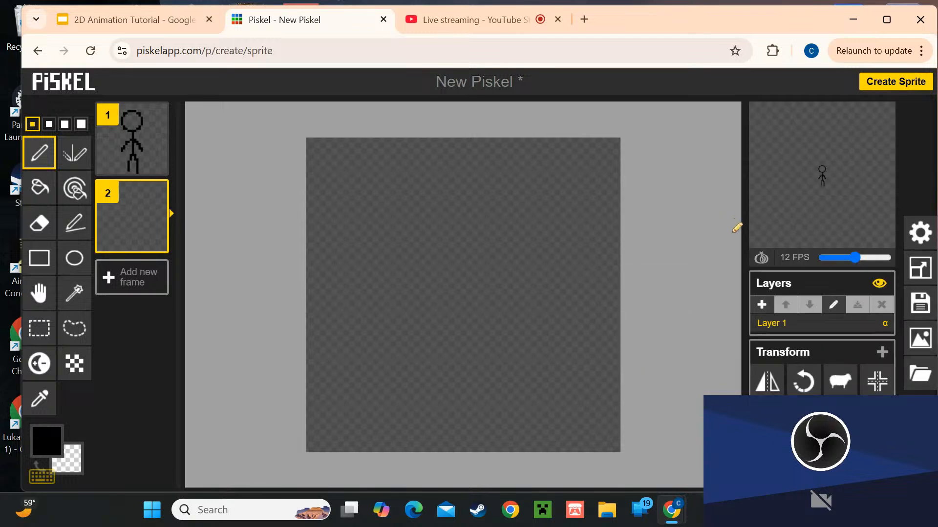
pyautogui.click(762, 257)
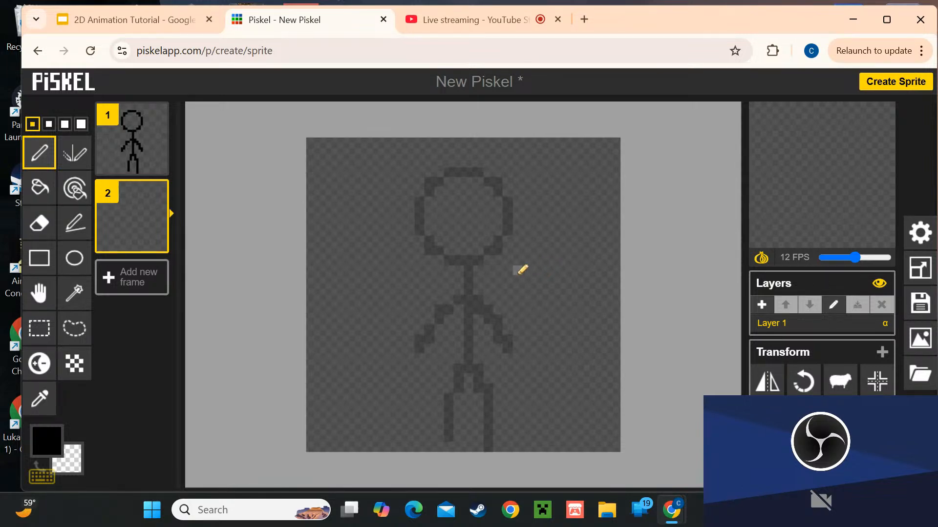
# - Draw the second walking pose over the onion skin, with a narrower head, raised arms and one leg bent backward
pyautogui.moveTo(458, 271)
pyautogui.mouseDown()
pyautogui.moveTo(467, 270)
pyautogui.moveTo(467, 355)
pyautogui.mouseUp()
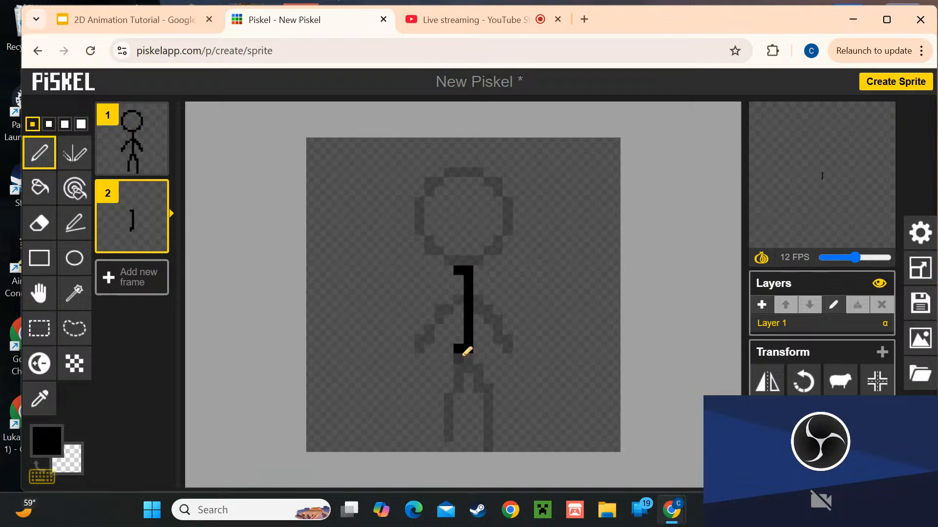
pyautogui.moveTo(464, 354); pyautogui.dragTo(481, 440)
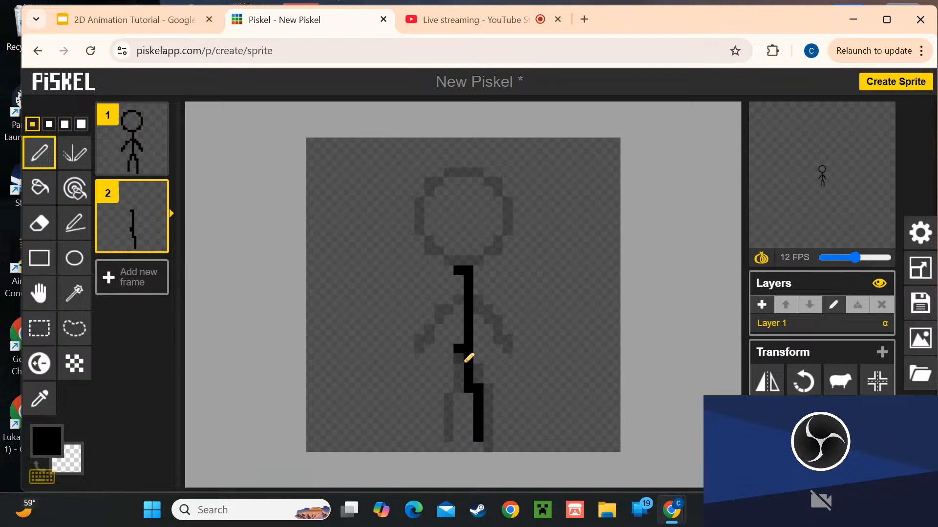
pyautogui.moveTo(465, 362); pyautogui.dragTo(427, 416)
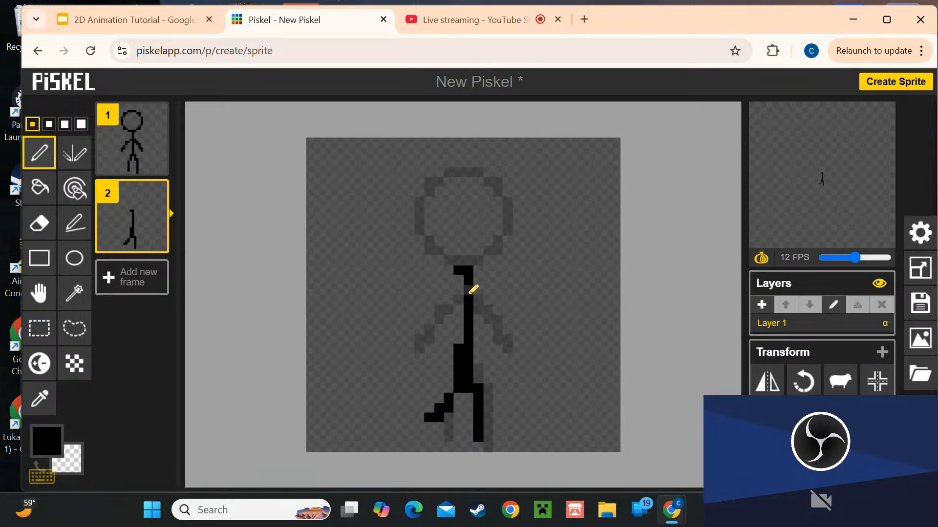
pyautogui.moveTo(470, 288)
pyautogui.mouseDown()
pyautogui.moveTo(446, 299)
pyautogui.moveTo(429, 333)
pyautogui.moveTo(496, 310)
pyautogui.moveTo(501, 318)
pyautogui.mouseUp()
pyautogui.moveTo(482, 259)
pyautogui.mouseDown()
pyautogui.moveTo(445, 255)
pyautogui.moveTo(442, 212)
pyautogui.moveTo(477, 192)
pyautogui.moveTo(483, 257)
pyautogui.mouseUp()
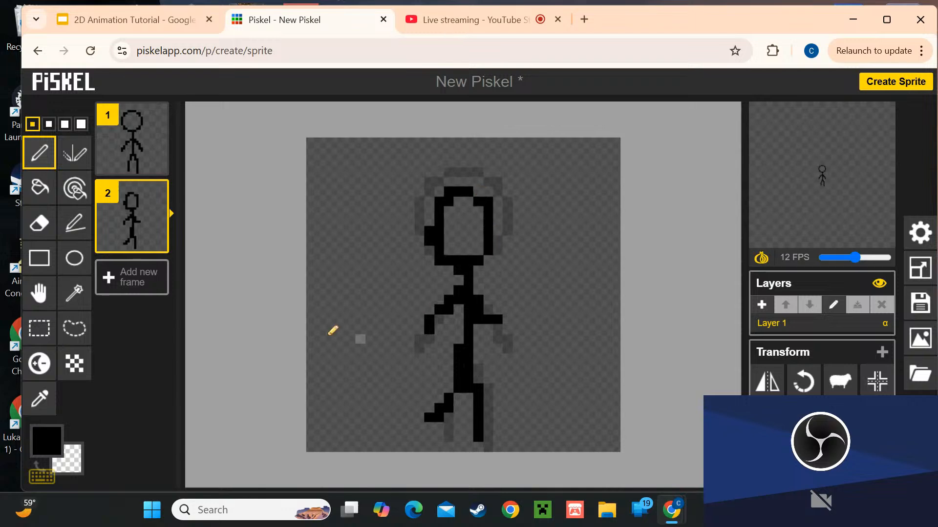
# - Add a third frame and draw a stick figure with bent arms, a small head and one leg kicked further back
pyautogui.click(142, 279)
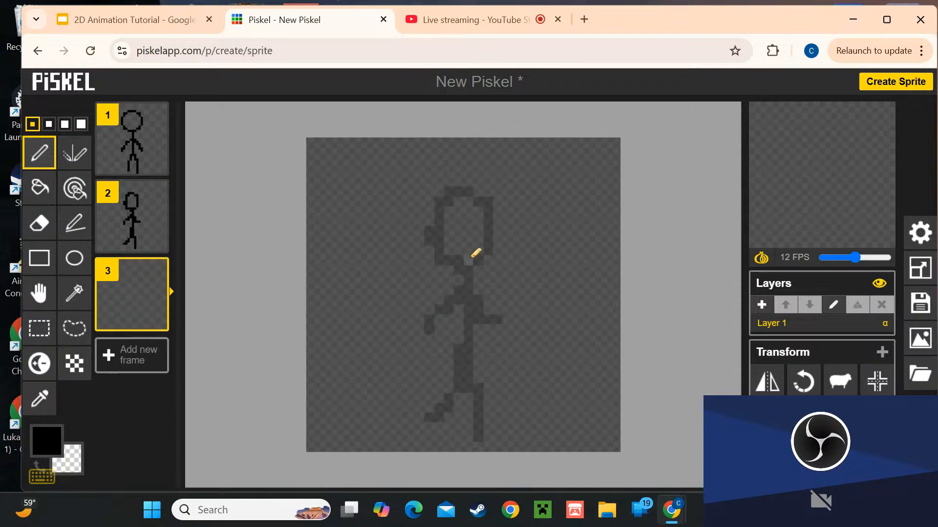
pyautogui.moveTo(468, 255)
pyautogui.mouseDown()
pyautogui.moveTo(461, 360)
pyautogui.moveTo(474, 378)
pyautogui.moveTo(459, 440)
pyautogui.mouseUp()
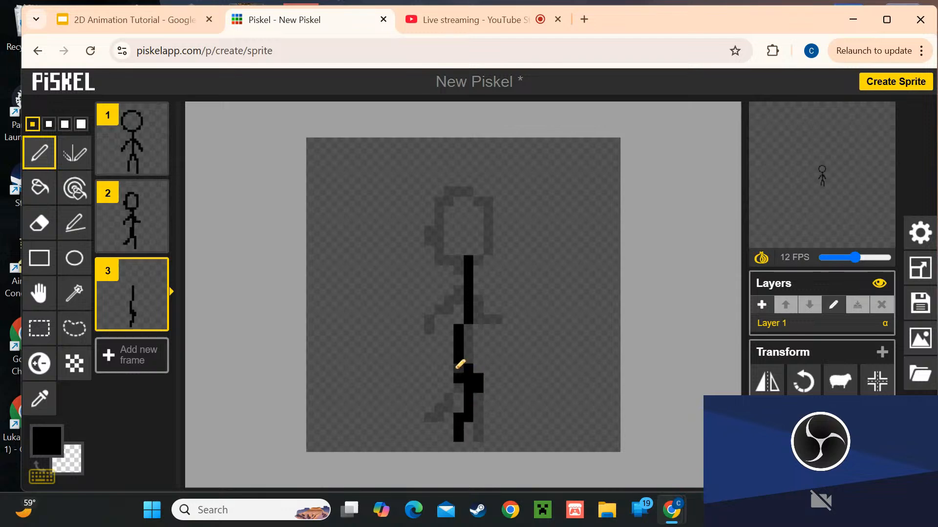
pyautogui.moveTo(456, 370)
pyautogui.mouseDown()
pyautogui.moveTo(440, 395)
pyautogui.moveTo(408, 396)
pyautogui.mouseUp()
pyautogui.rightClick(458, 349)
pyautogui.click(458, 348)
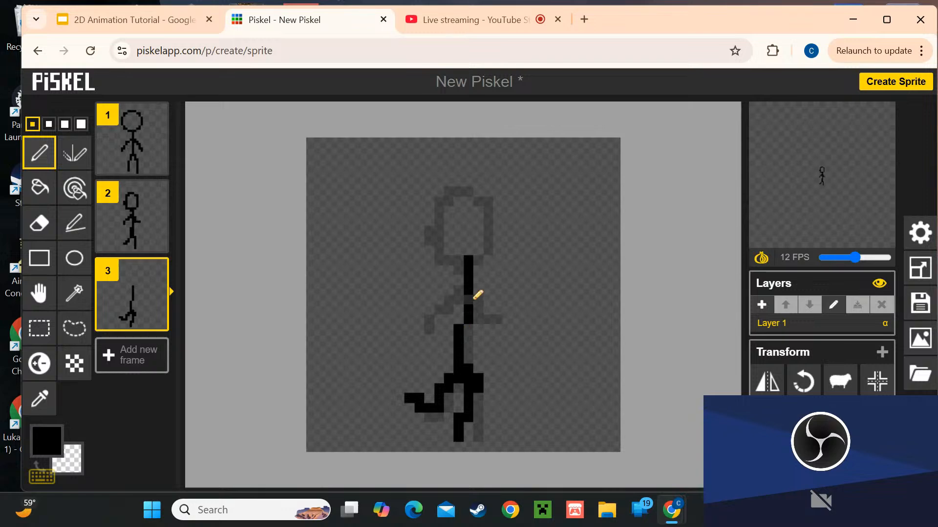
pyautogui.moveTo(480, 288)
pyautogui.mouseDown()
pyautogui.moveTo(498, 310)
pyautogui.moveTo(447, 295)
pyautogui.moveTo(441, 326)
pyautogui.moveTo(459, 328)
pyautogui.mouseUp()
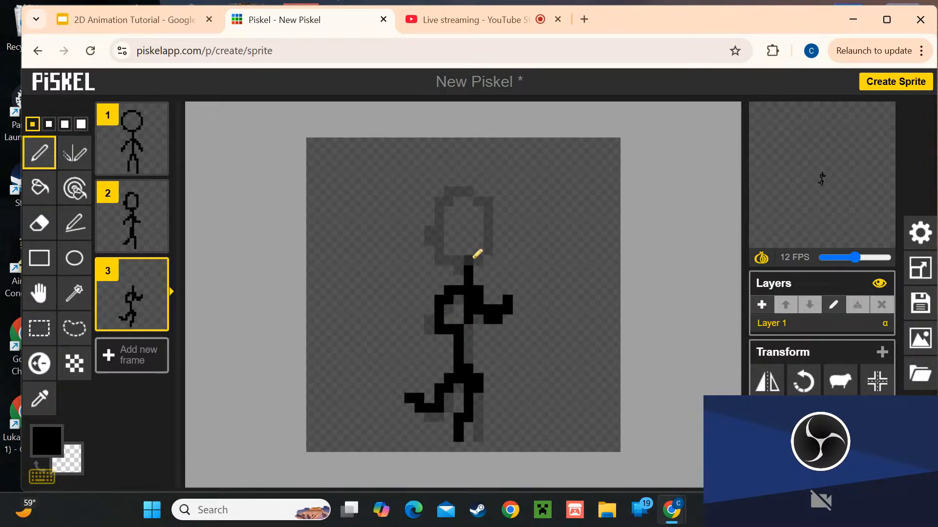
pyautogui.moveTo(472, 251)
pyautogui.mouseDown()
pyautogui.moveTo(455, 246)
pyautogui.moveTo(462, 195)
pyautogui.moveTo(476, 244)
pyautogui.mouseUp()
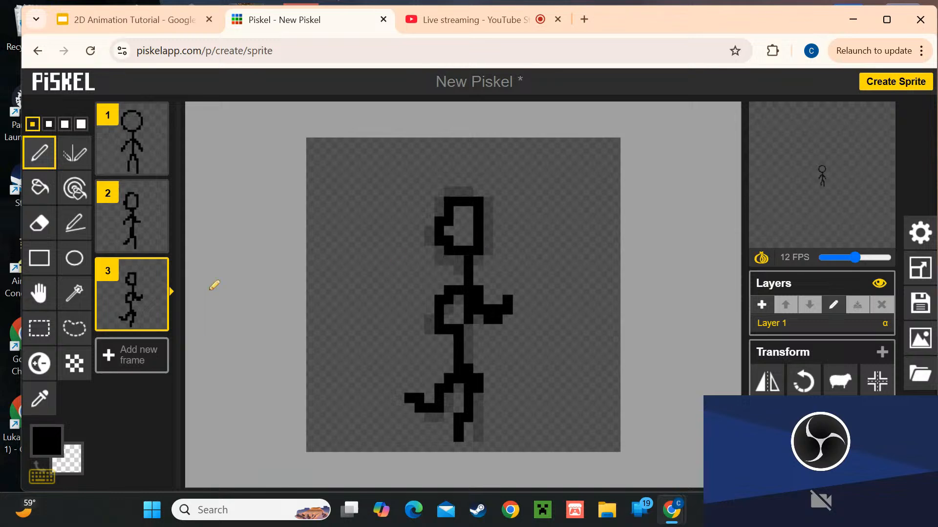
# - Add a fourth frame and draw the head outline with a straight vertical torso beneath it
pyautogui.click(127, 361)
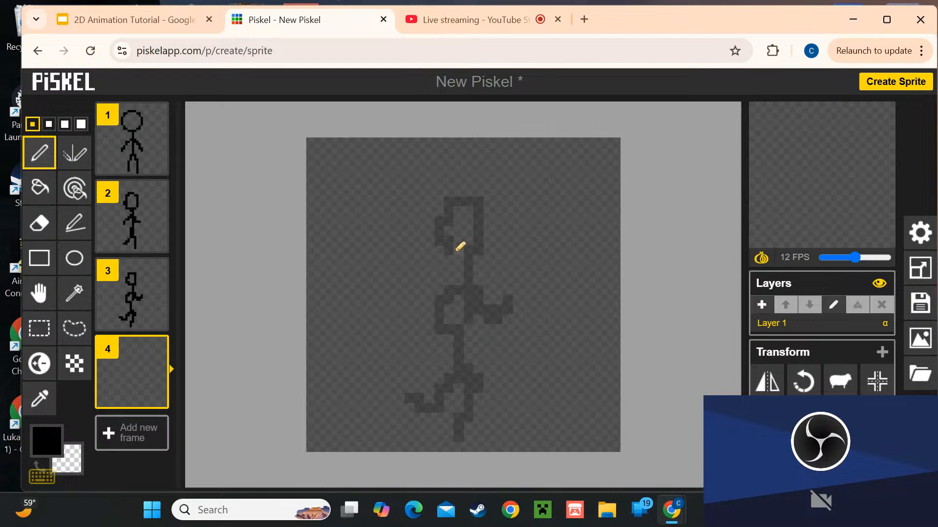
pyautogui.moveTo(479, 261)
pyautogui.mouseDown()
pyautogui.moveTo(448, 249)
pyautogui.moveTo(486, 190)
pyautogui.moveTo(492, 236)
pyautogui.moveTo(469, 263)
pyautogui.moveTo(462, 320)
pyautogui.moveTo(479, 358)
pyautogui.moveTo(470, 266)
pyautogui.mouseUp()
pyautogui.hotkey('ctrl', 'z')
pyautogui.click(469, 358)
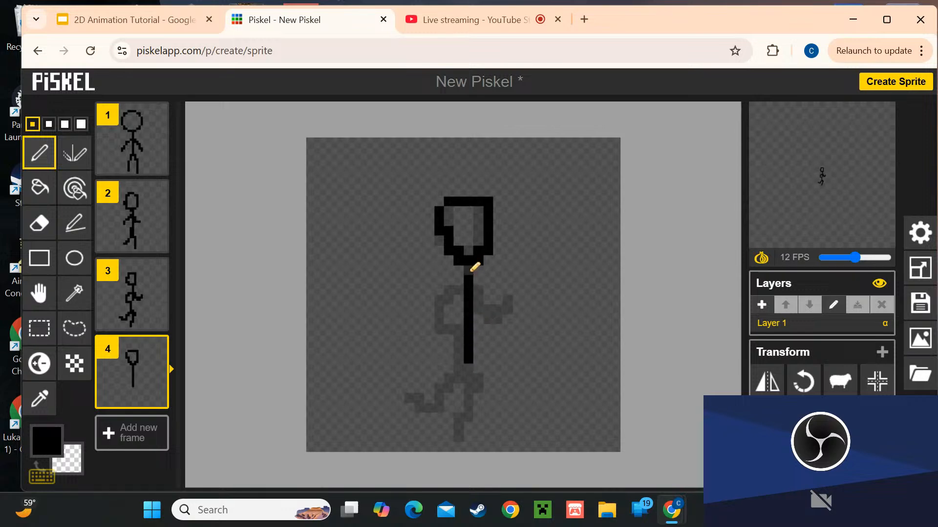
pyautogui.click(468, 358)
pyautogui.moveTo(458, 363)
pyautogui.mouseDown()
pyautogui.moveTo(484, 379)
pyautogui.moveTo(439, 408)
pyautogui.mouseUp()
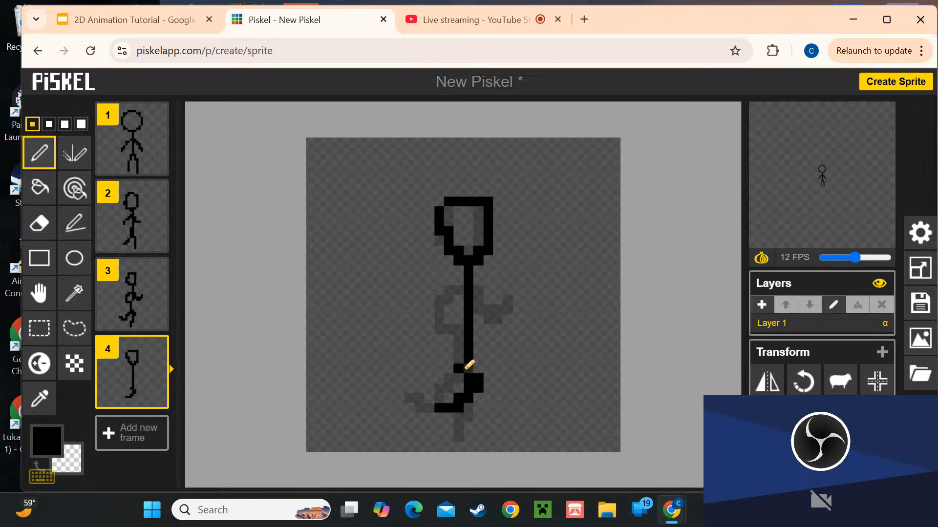
pyautogui.rightClick(462, 371)
pyautogui.click(459, 368)
pyautogui.moveTo(470, 395)
pyautogui.mouseDown()
pyautogui.moveTo(476, 420)
pyautogui.moveTo(468, 429)
pyautogui.mouseUp()
pyautogui.hotkey('ctrl', 'z')
pyautogui.hotkey('ctrl', 'z')
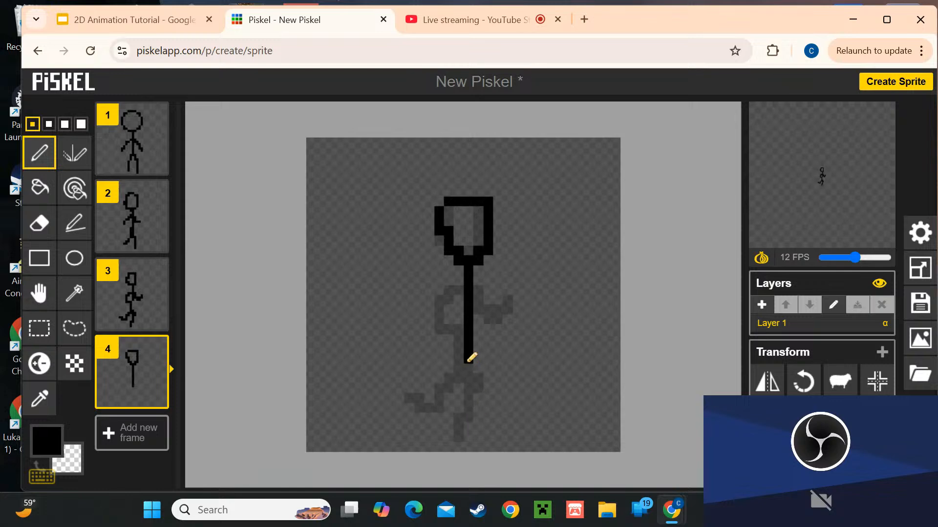
# - Draw the fourth frame's legs, one straight down and the other bent forward from the hip
pyautogui.moveTo(471, 358)
pyautogui.mouseDown()
pyautogui.moveTo(488, 375)
pyautogui.moveTo(462, 405)
pyautogui.mouseUp()
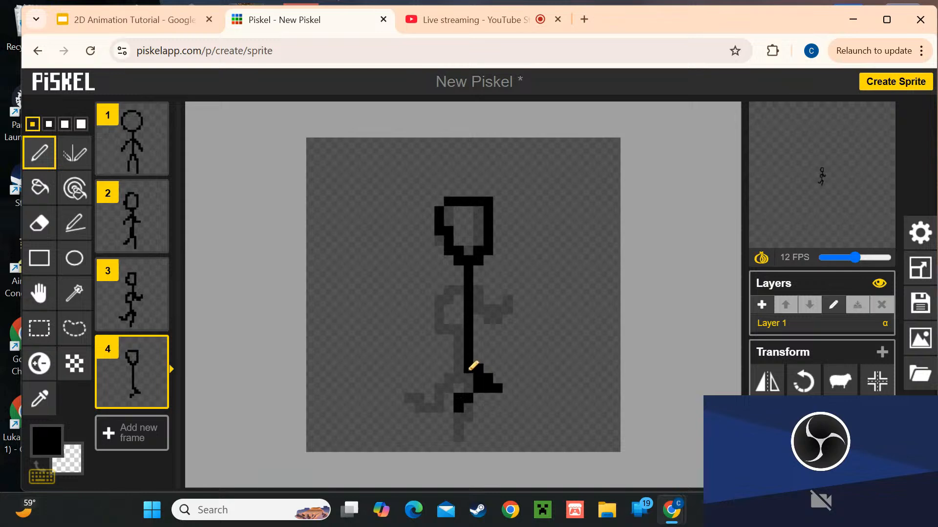
pyautogui.moveTo(473, 367)
pyautogui.mouseDown()
pyautogui.moveTo(465, 427)
pyautogui.moveTo(473, 419)
pyautogui.mouseUp()
pyautogui.hotkey('ctrl', 'z')
pyautogui.moveTo(471, 378); pyautogui.dragTo(472, 429)
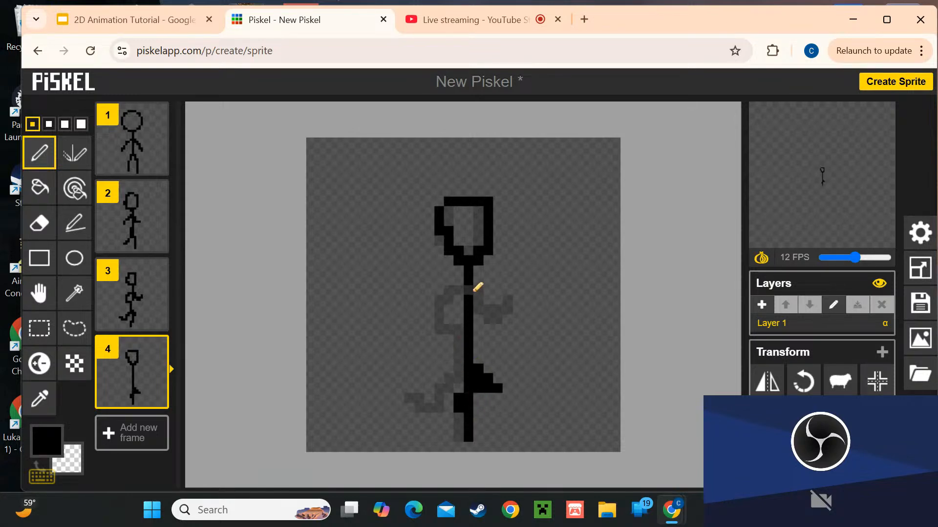
# - Draw the fourth frame's two short bent arms from the upper torso, replacing a first attempt with a longer rear arm
pyautogui.moveTo(475, 290)
pyautogui.mouseDown()
pyautogui.moveTo(495, 309)
pyautogui.moveTo(476, 280)
pyautogui.moveTo(430, 328)
pyautogui.mouseUp()
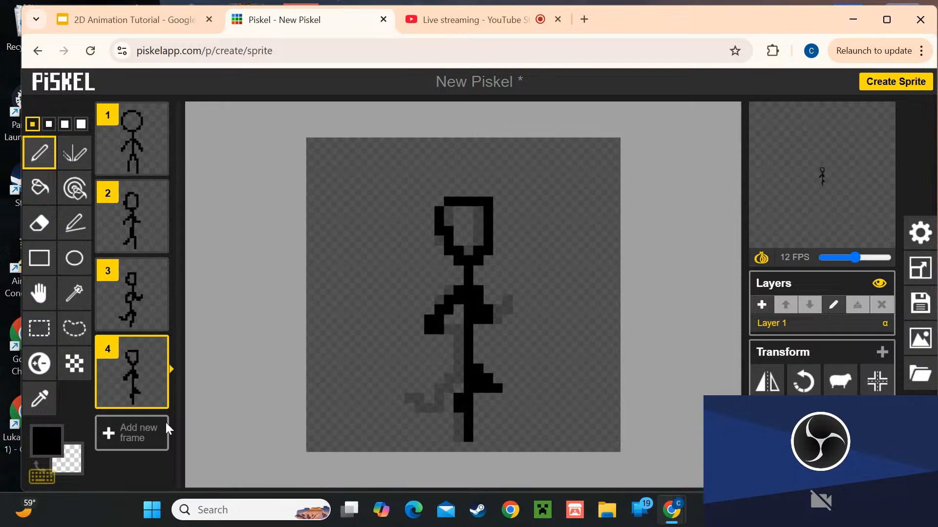
pyautogui.hotkey('ctrl', 'z')
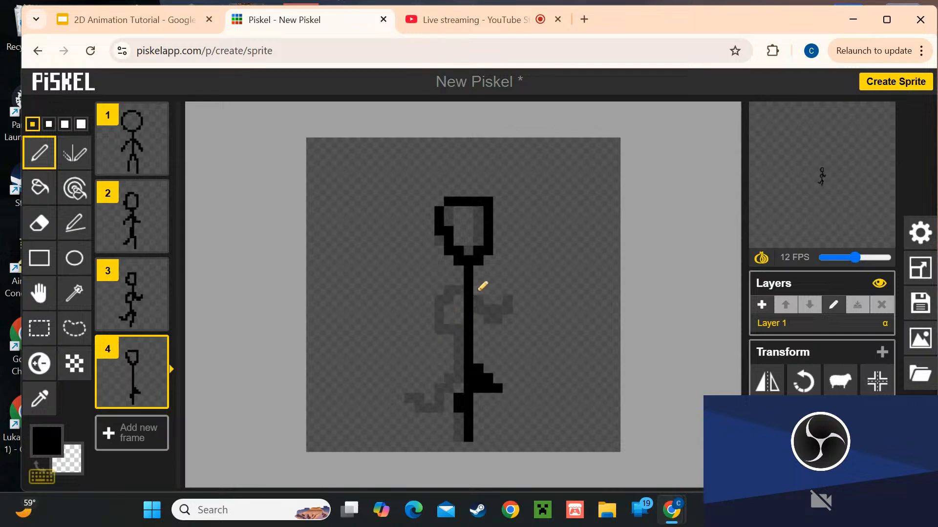
pyautogui.moveTo(479, 283)
pyautogui.mouseDown()
pyautogui.moveTo(494, 313)
pyautogui.moveTo(467, 282)
pyautogui.moveTo(447, 314)
pyautogui.mouseUp()
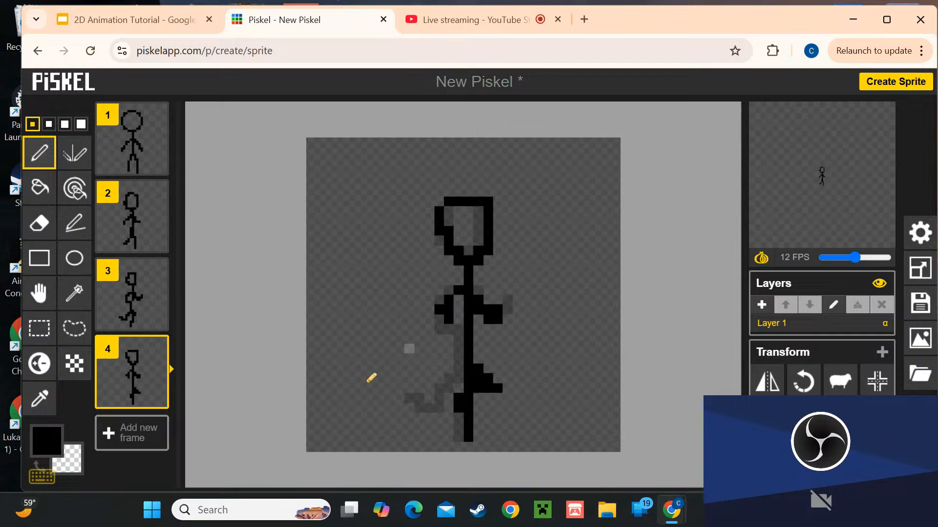
# - Add a fifth frame and draw a stick figure with a small narrow head, arms close to the torso and one leg bent back
pyautogui.click(132, 438)
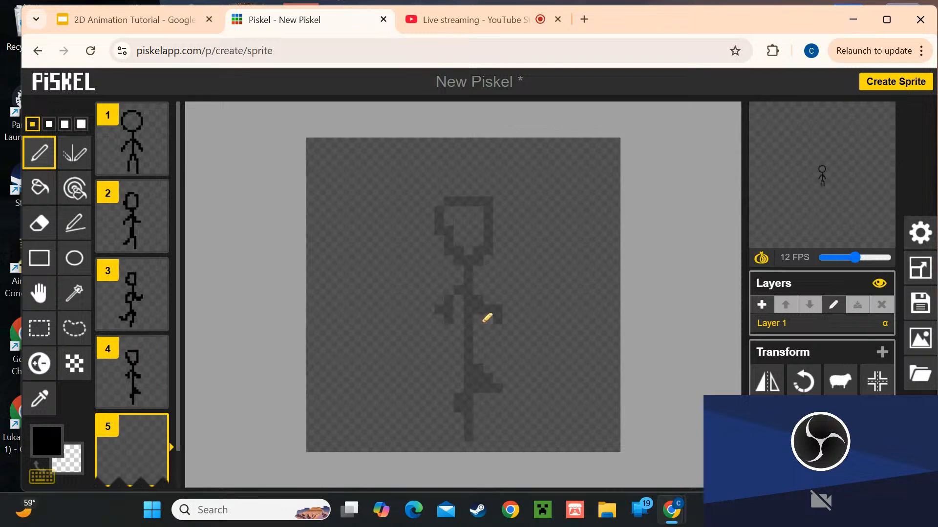
pyautogui.moveTo(470, 287); pyautogui.dragTo(468, 362)
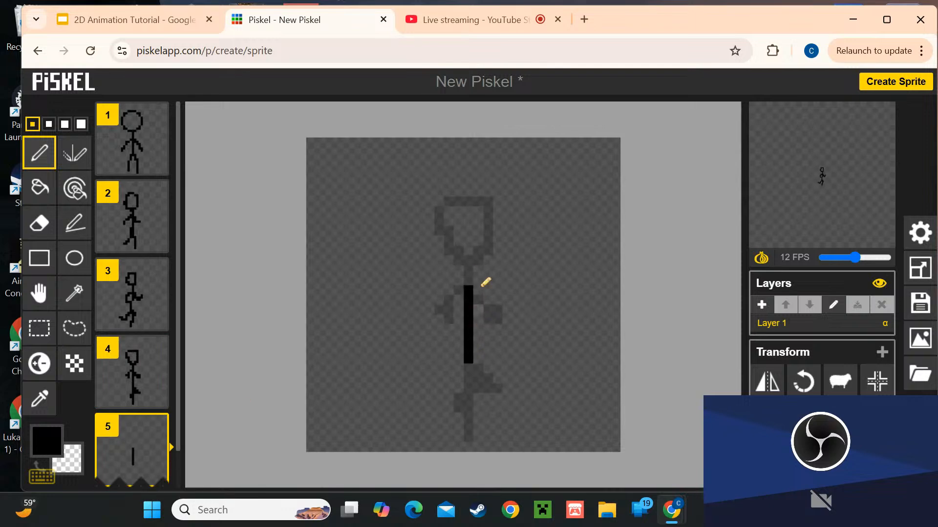
pyautogui.moveTo(447, 268)
pyautogui.mouseDown()
pyautogui.moveTo(487, 247)
pyautogui.moveTo(466, 283)
pyautogui.moveTo(474, 310)
pyautogui.mouseUp()
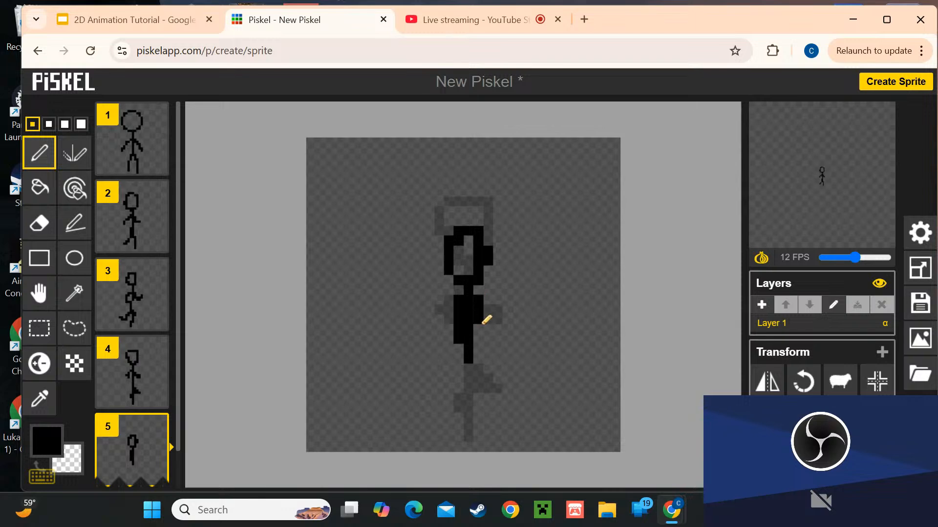
pyautogui.moveTo(471, 364); pyautogui.dragTo(489, 419)
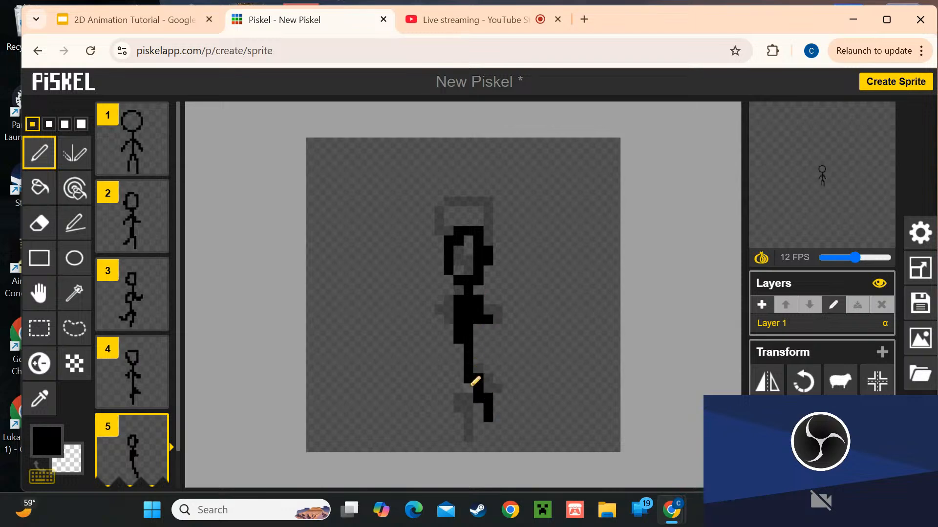
pyautogui.moveTo(469, 377); pyautogui.dragTo(444, 409)
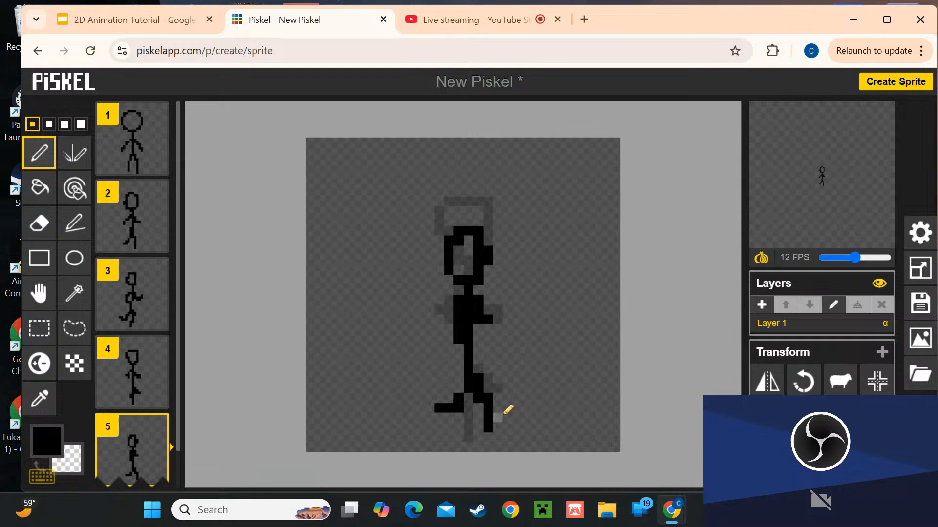
# - Add a sixth frame and draw a small head, a straight torso and two short arms spread downward, undoing misplaced strokes
pyautogui.scroll(-2, 137, 342)
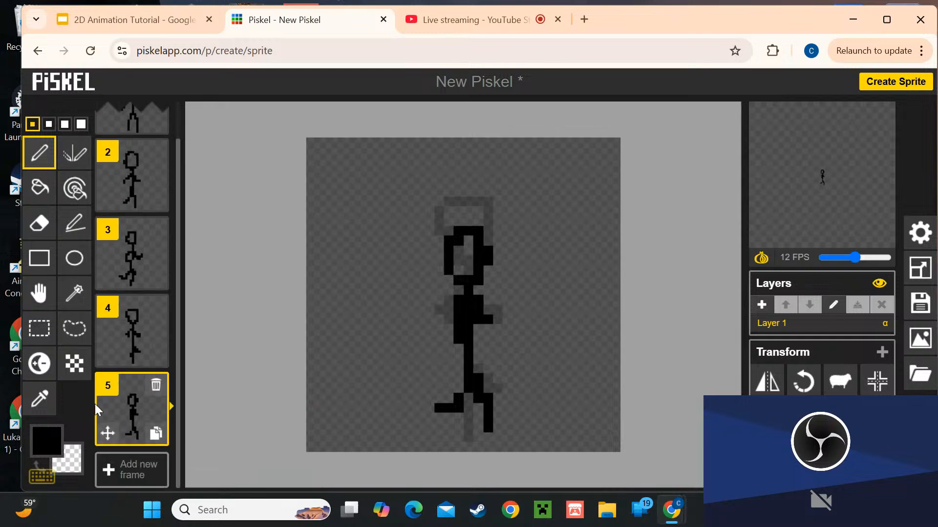
pyautogui.click(131, 466)
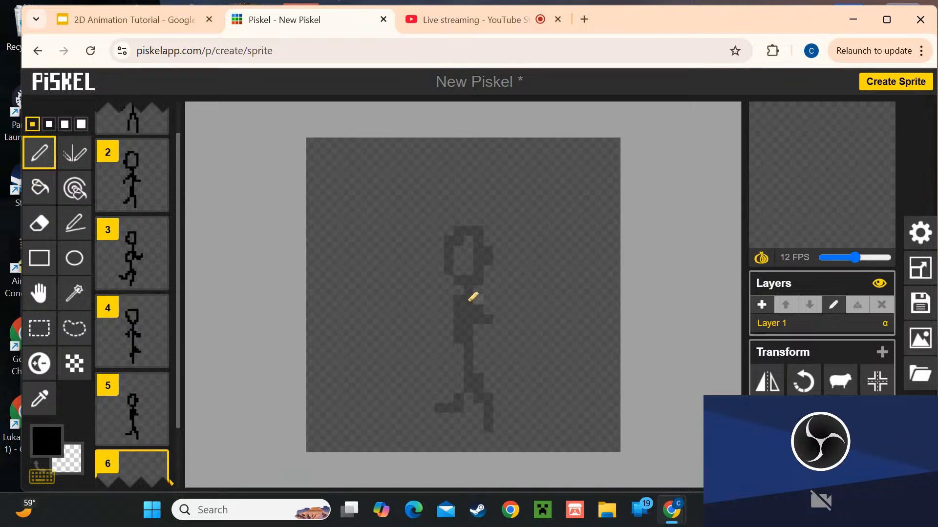
pyautogui.moveTo(470, 287)
pyautogui.mouseDown()
pyautogui.moveTo(466, 377)
pyautogui.moveTo(478, 332)
pyautogui.moveTo(471, 273)
pyautogui.moveTo(470, 342)
pyautogui.moveTo(467, 212)
pyautogui.moveTo(486, 234)
pyautogui.moveTo(477, 282)
pyautogui.moveTo(497, 307)
pyautogui.moveTo(441, 331)
pyautogui.mouseUp()
pyautogui.hotkey('ctrl', 'z')
pyautogui.hotkey('ctrl', 'z')
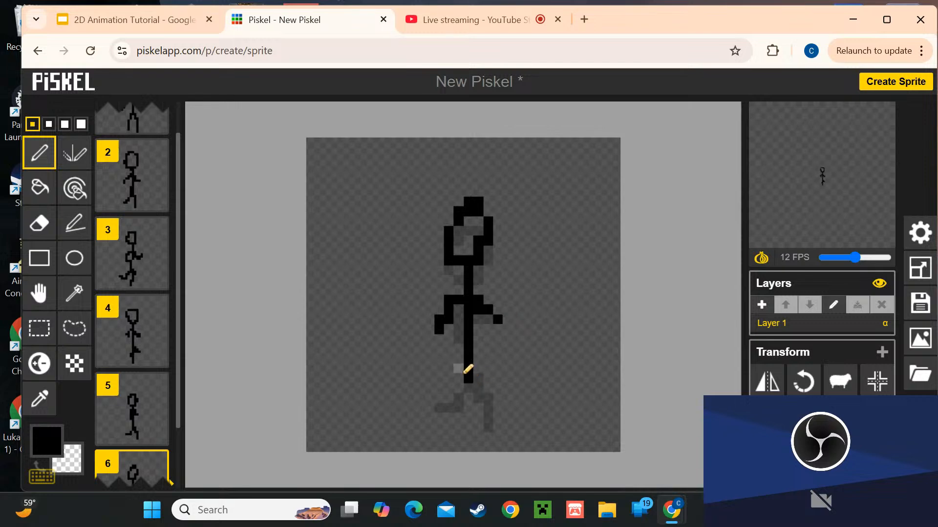
# - Draw the sixth frame's legs, one straight down and the other bent with its foot pointing back, replacing earlier attempts
pyautogui.moveTo(473, 374)
pyautogui.mouseDown()
pyautogui.moveTo(481, 420)
pyautogui.moveTo(472, 395)
pyautogui.moveTo(458, 435)
pyautogui.mouseUp()
pyautogui.hotkey('ctrl', 'z')
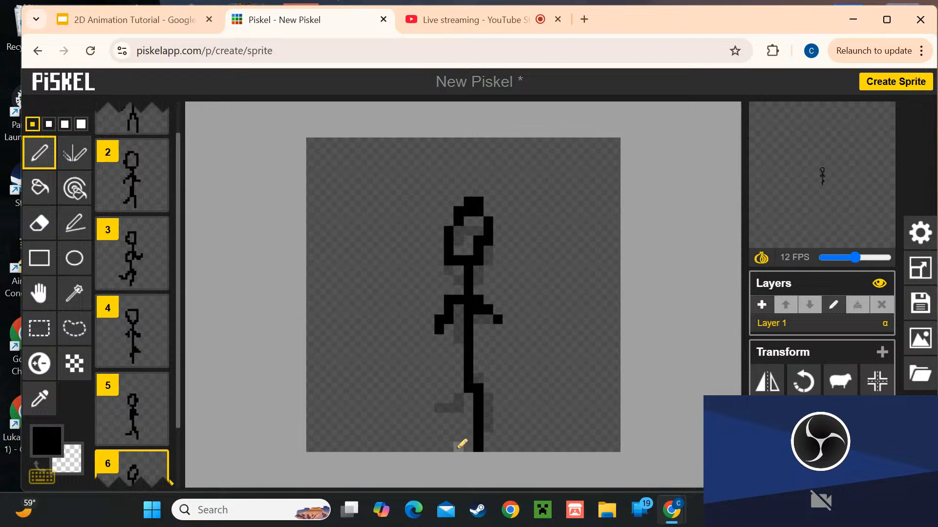
pyautogui.moveTo(455, 442); pyautogui.dragTo(463, 397)
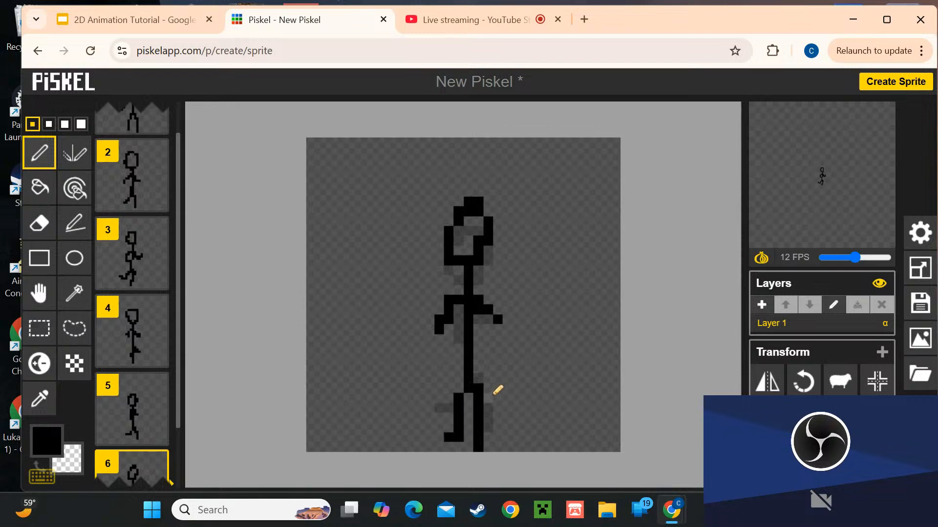
pyautogui.scroll(-2, 142, 352)
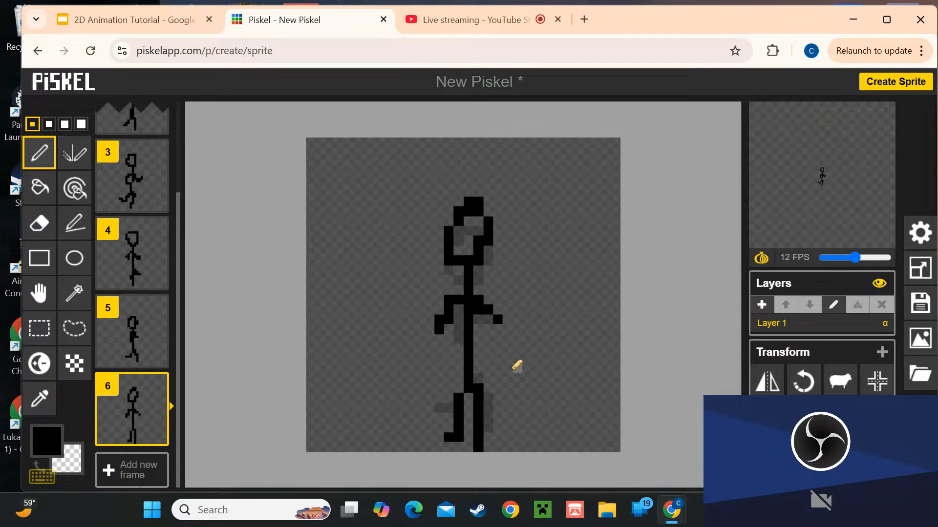
pyautogui.hotkey('ctrl', 'z')
pyautogui.hotkey('ctrl', 'z')
pyautogui.moveTo(458, 396)
pyautogui.mouseDown()
pyautogui.moveTo(444, 385)
pyautogui.moveTo(460, 407)
pyautogui.moveTo(439, 417)
pyautogui.mouseUp()
pyautogui.hotkey('ctrl', 'z')
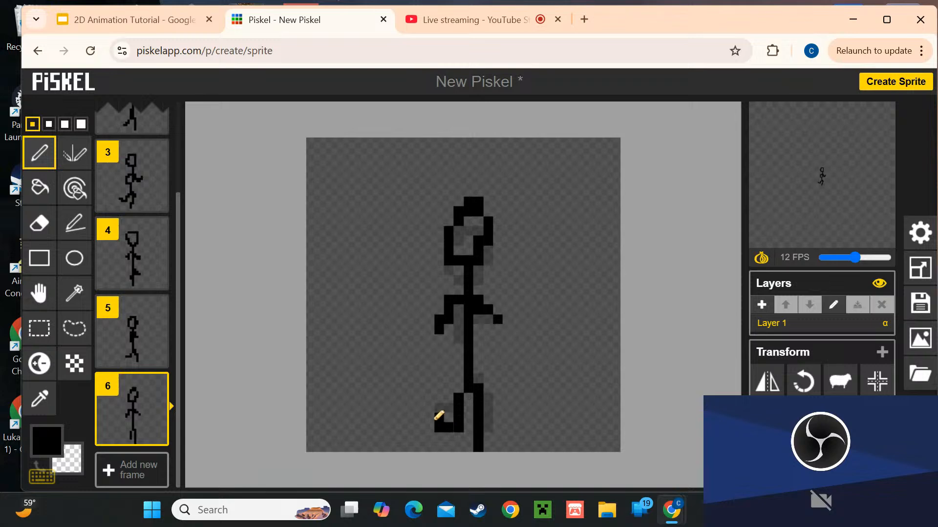
pyautogui.hotkey('ctrl', 'z')
pyautogui.click(439, 428)
# - Play the six-frame animation in the popup preview to check the walking motion, and close the preview
pyautogui.scroll(3, 139, 263)
pyautogui.moveTo(834, 188)
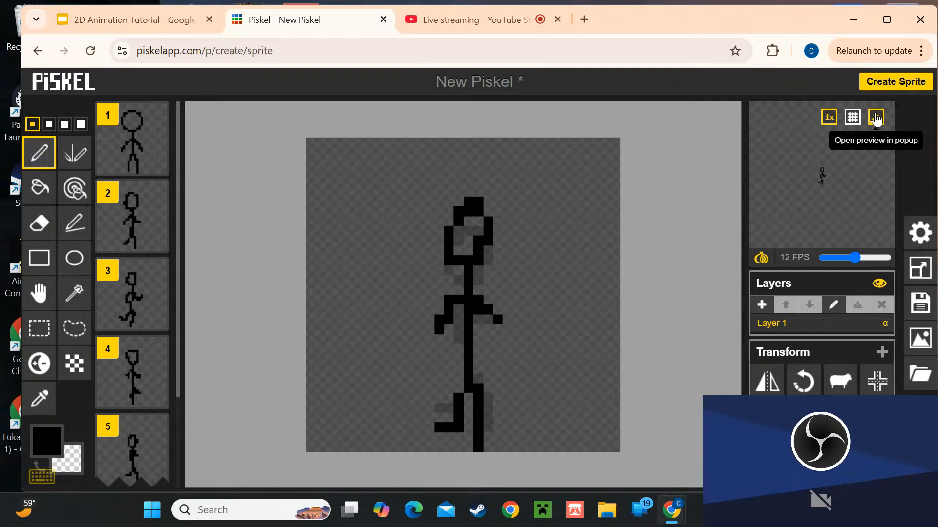
pyautogui.click(876, 118)
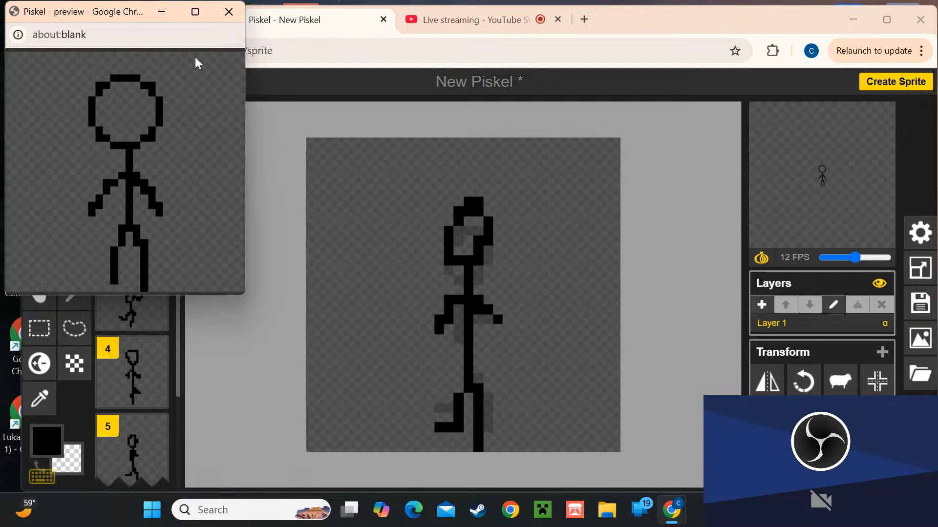
pyautogui.click(228, 12)
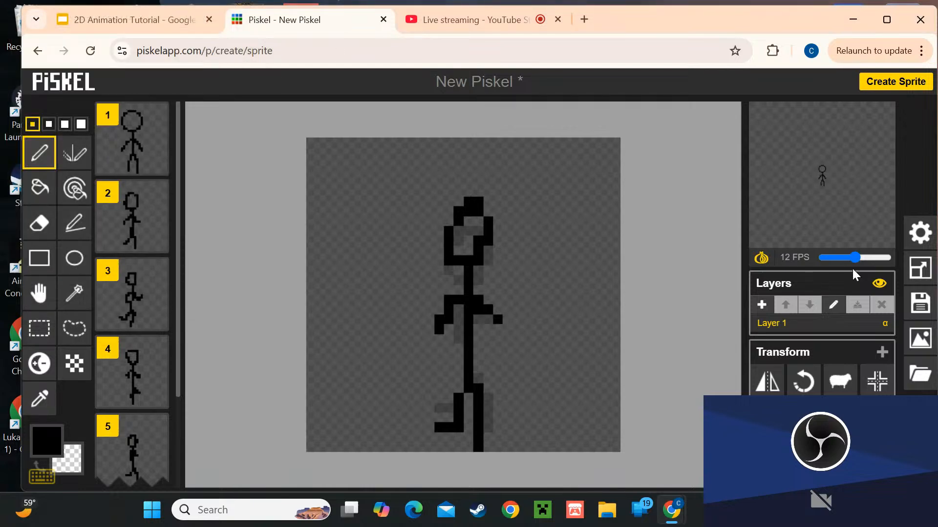
# - Lower the animation speed to 6 FPS and review the walk again in the popup preview
pyautogui.moveTo(853, 257); pyautogui.dragTo(839, 259)
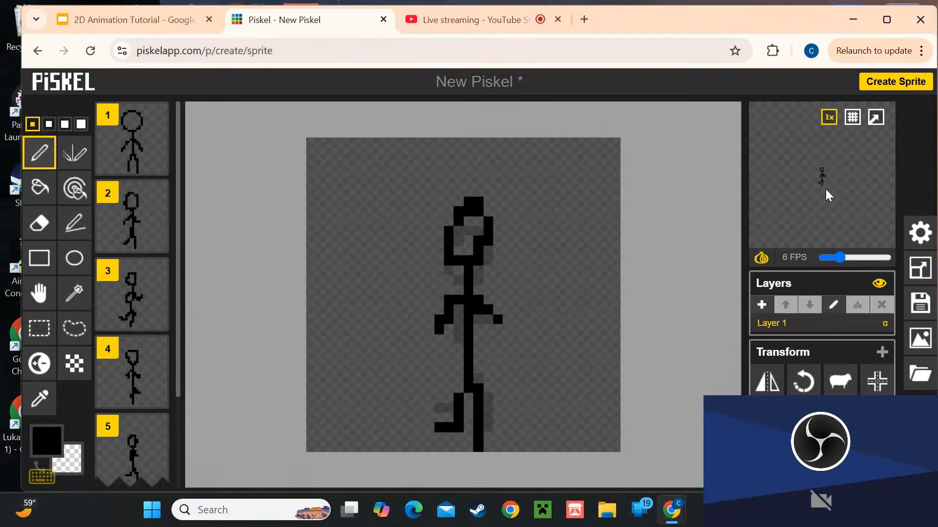
pyautogui.click(875, 117)
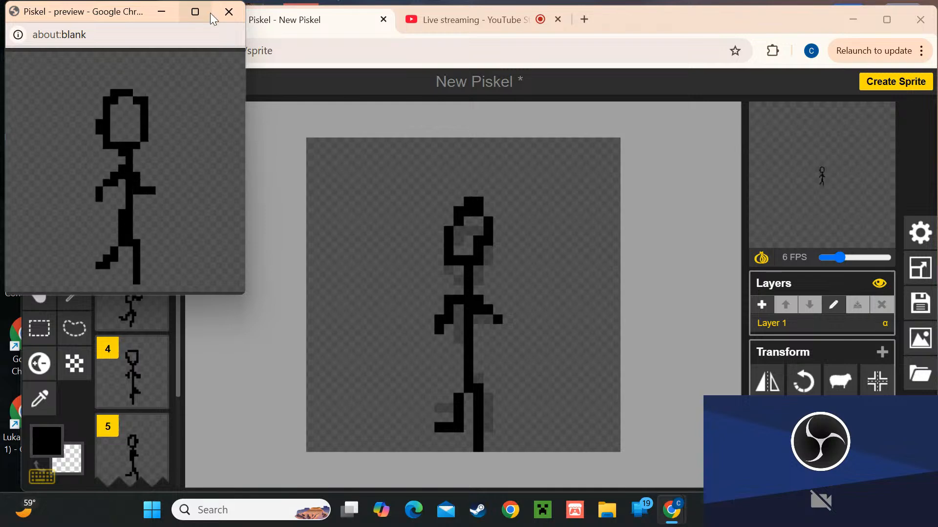
pyautogui.click(226, 15)
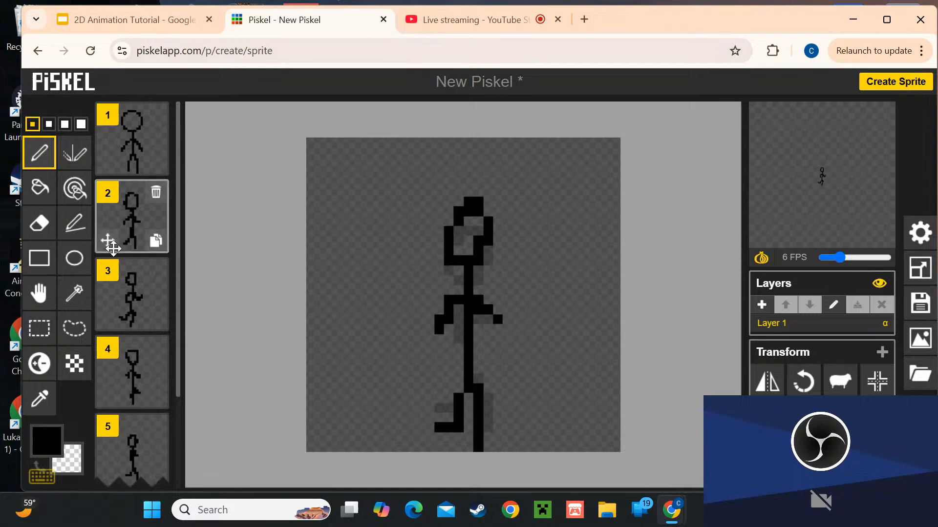
# - Erase the large round head from the first frame, together with a rectangle drawn around it
pyautogui.click(134, 161)
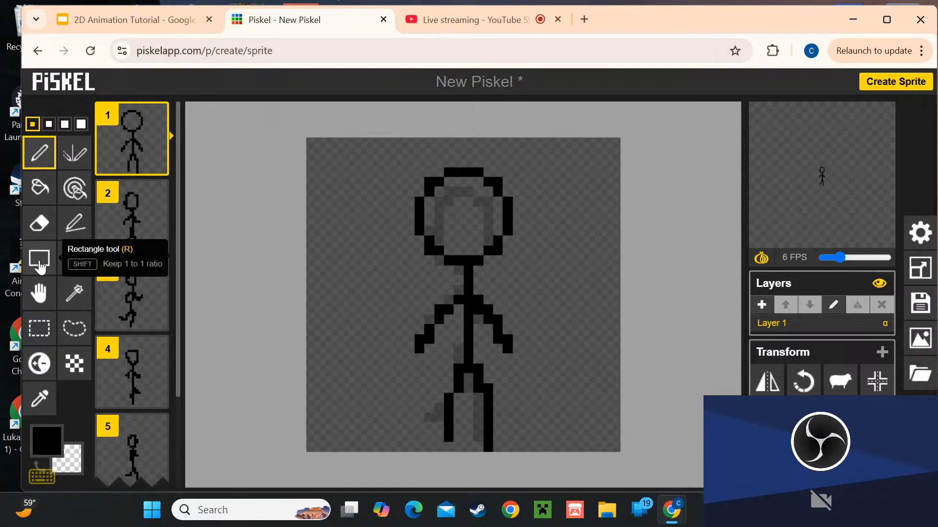
pyautogui.click(39, 259)
pyautogui.moveTo(389, 152); pyautogui.dragTo(548, 257)
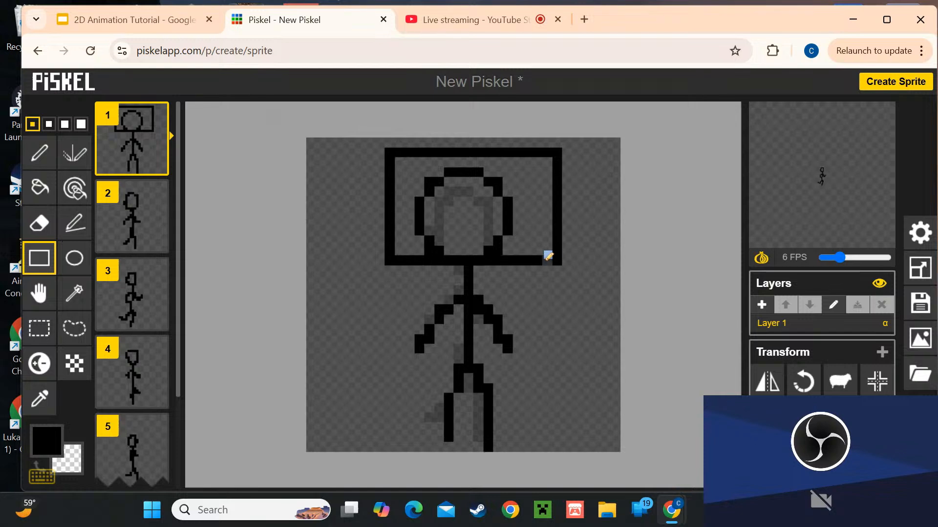
pyautogui.click(39, 223)
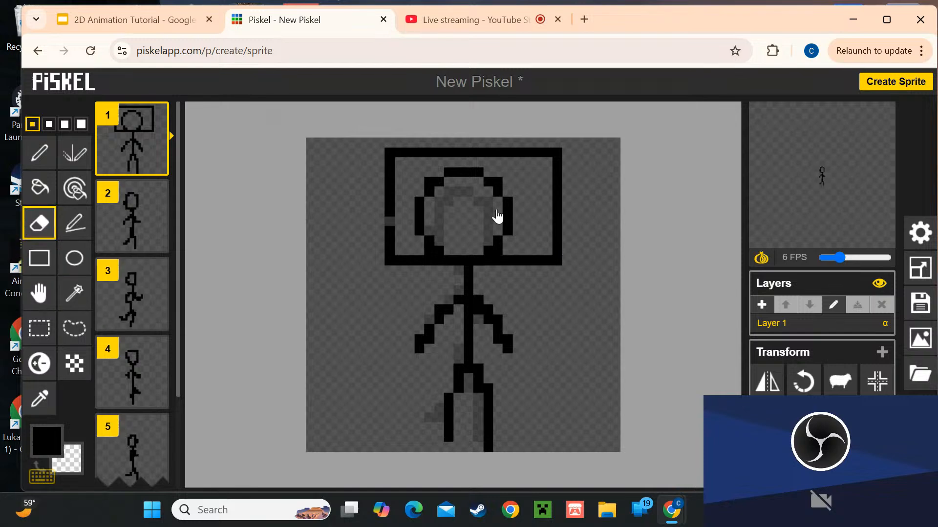
pyautogui.moveTo(387, 160)
pyautogui.mouseDown()
pyautogui.moveTo(550, 160)
pyautogui.moveTo(419, 147)
pyautogui.moveTo(391, 258)
pyautogui.moveTo(398, 238)
pyautogui.moveTo(535, 260)
pyautogui.moveTo(513, 255)
pyautogui.moveTo(502, 218)
pyautogui.moveTo(516, 189)
pyautogui.mouseUp()
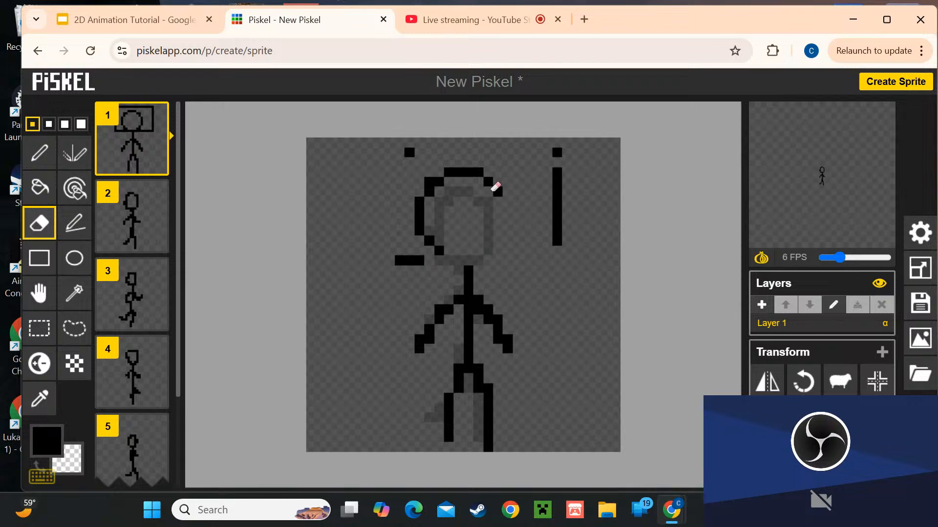
pyautogui.moveTo(438, 180)
pyautogui.mouseDown()
pyautogui.moveTo(434, 255)
pyautogui.moveTo(401, 256)
pyautogui.mouseUp()
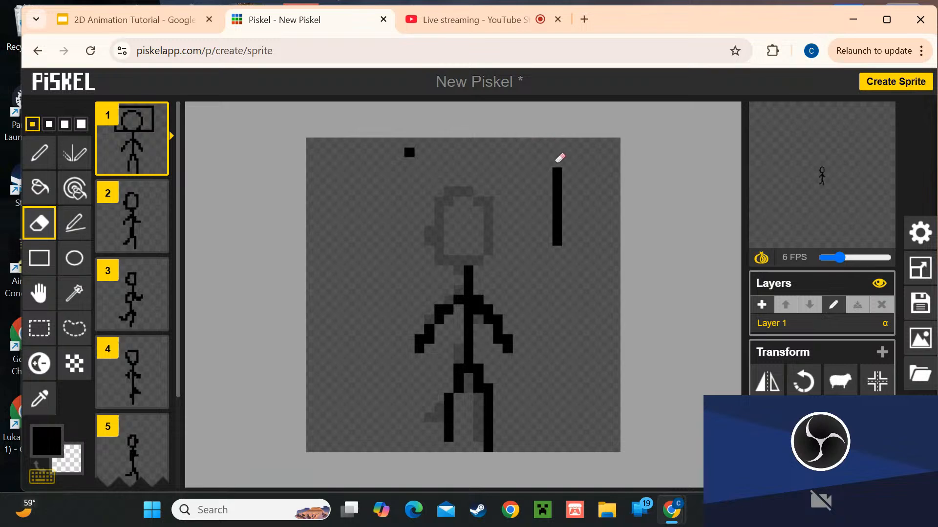
pyautogui.moveTo(560, 158); pyautogui.dragTo(560, 244)
pyautogui.click(409, 151)
# - Draw a smaller, narrower head on the first frame's neck and replay the animation in the popup preview
pyautogui.press('p')
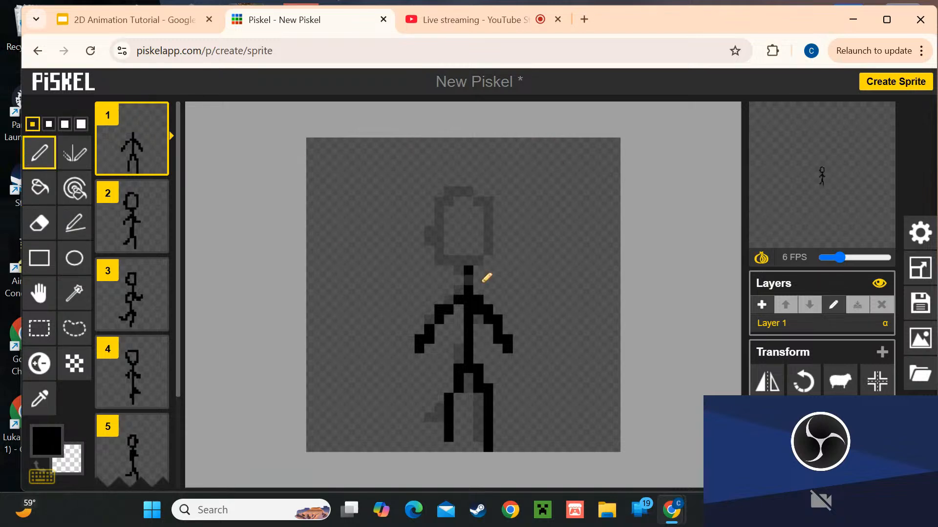
pyautogui.moveTo(468, 260)
pyautogui.mouseDown()
pyautogui.moveTo(446, 247)
pyautogui.moveTo(473, 195)
pyautogui.moveTo(497, 236)
pyautogui.moveTo(480, 262)
pyautogui.mouseUp()
pyautogui.scroll(-3, 139, 268)
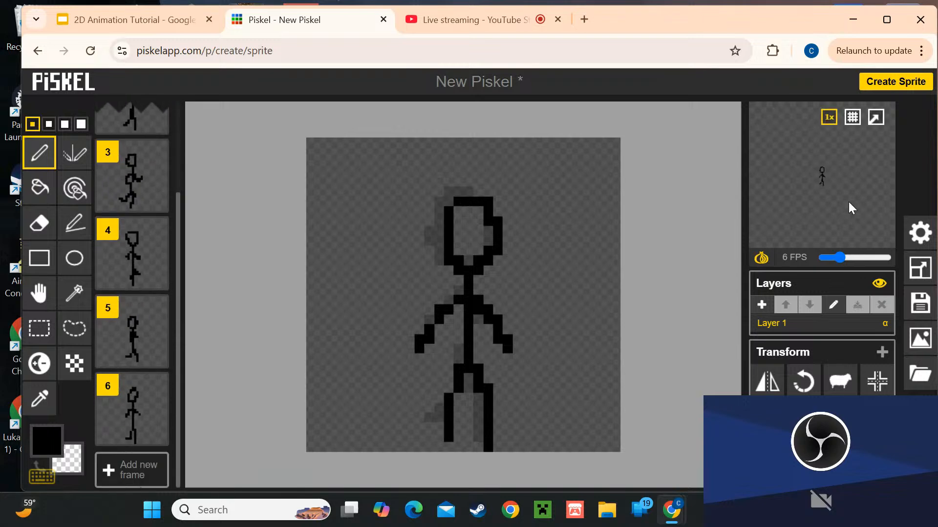
pyautogui.click(874, 122)
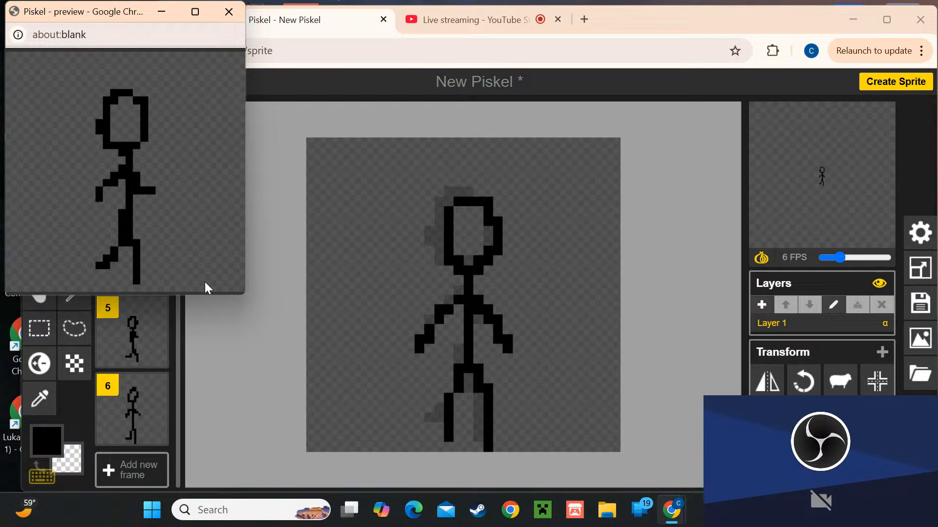
pyautogui.click(234, 12)
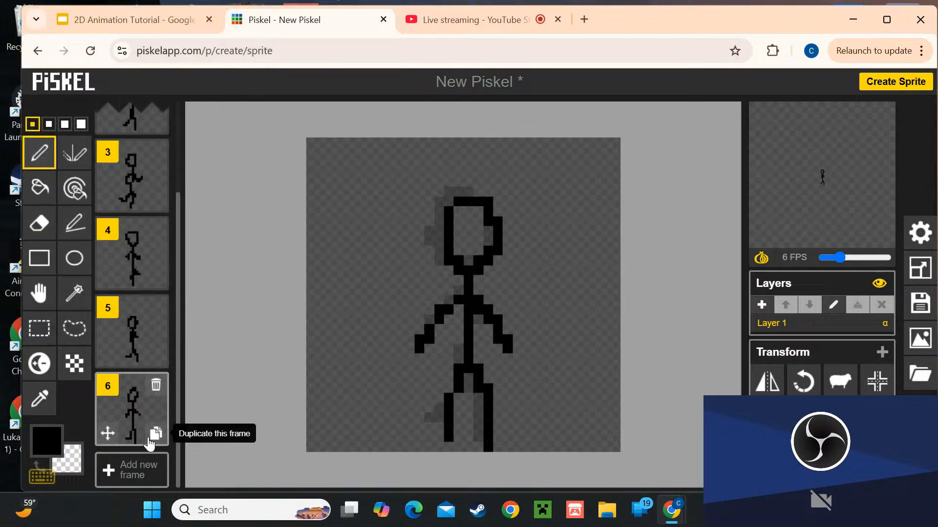
# - Delete the sixth frame's bent rear leg with a rectangular selection and redraw it kicked higher, with the foot pointing up
pyautogui.click(136, 406)
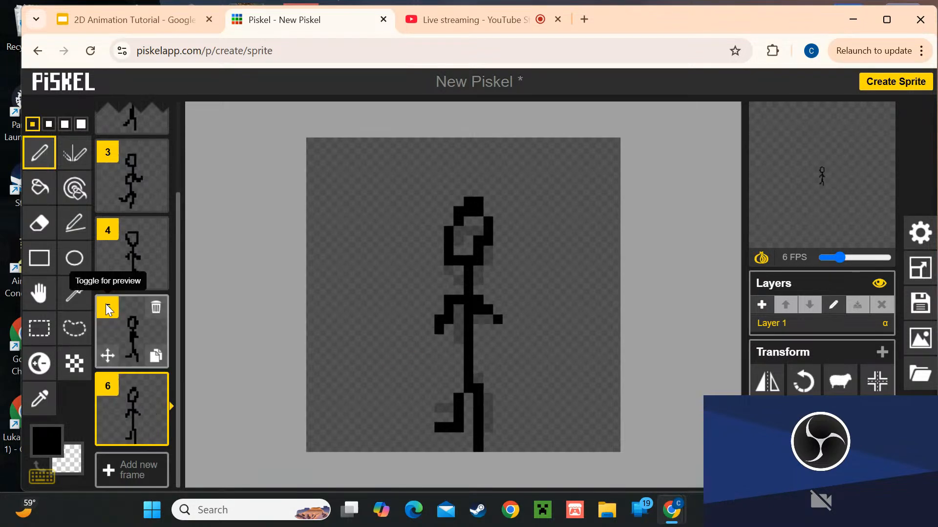
pyautogui.click(39, 328)
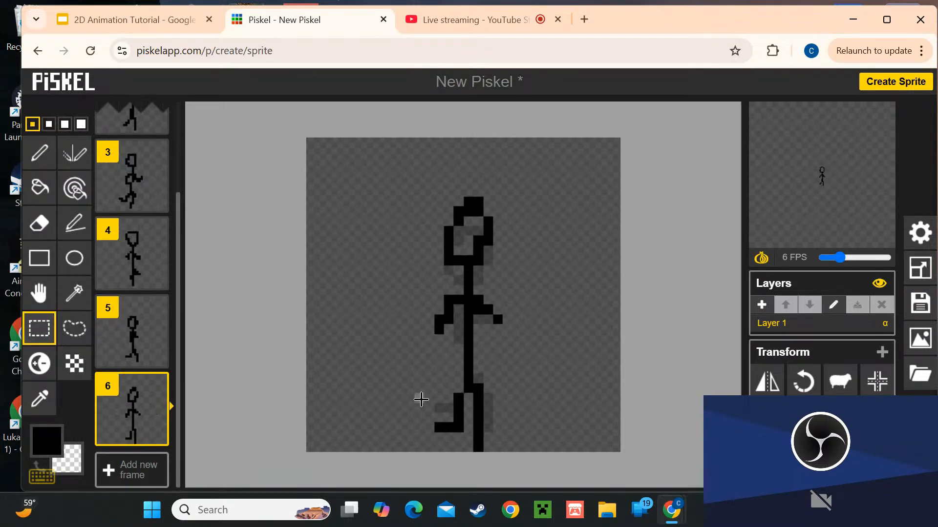
pyautogui.moveTo(421, 400); pyautogui.dragTo(459, 434)
pyautogui.press('Delete')
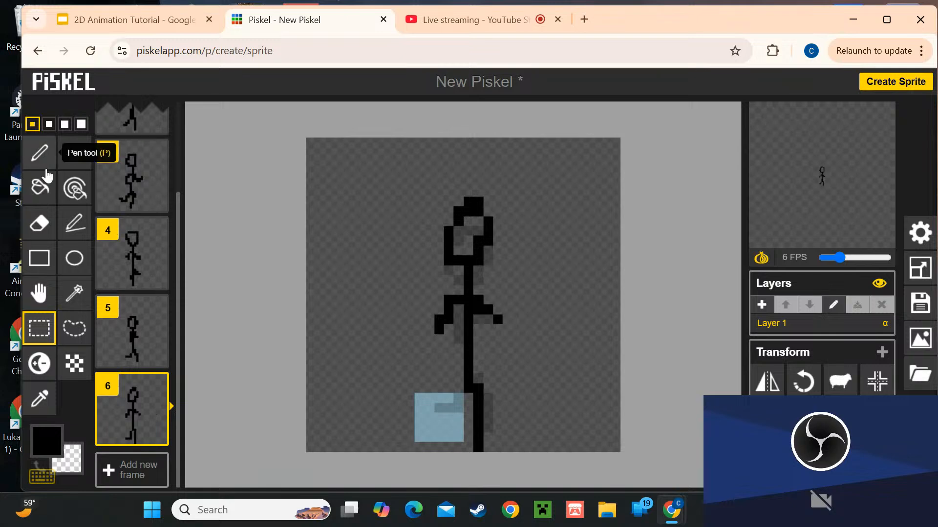
pyautogui.click(39, 152)
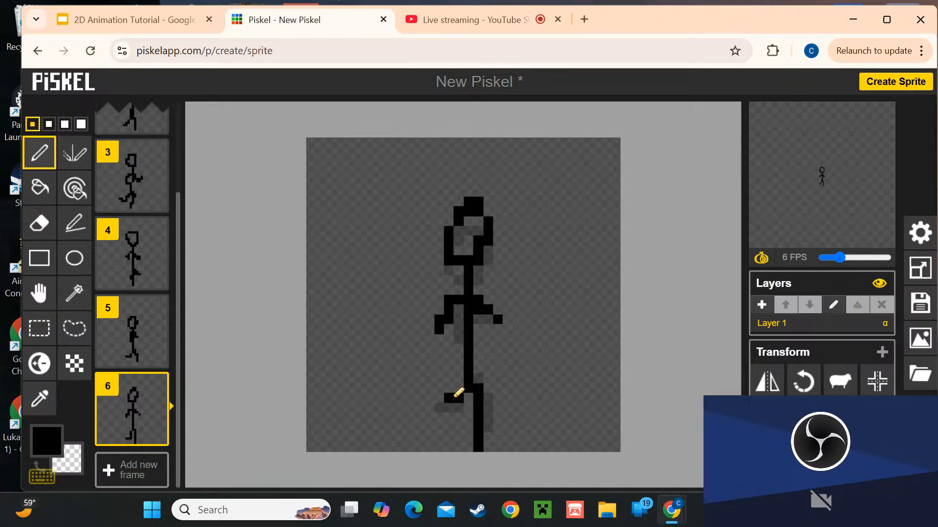
pyautogui.moveTo(438, 388); pyautogui.dragTo(439, 379)
# - Add a seventh frame and draw the stick figure over the onion skin with short arms, a straight front leg and a lower bent rear leg
pyautogui.click(121, 471)
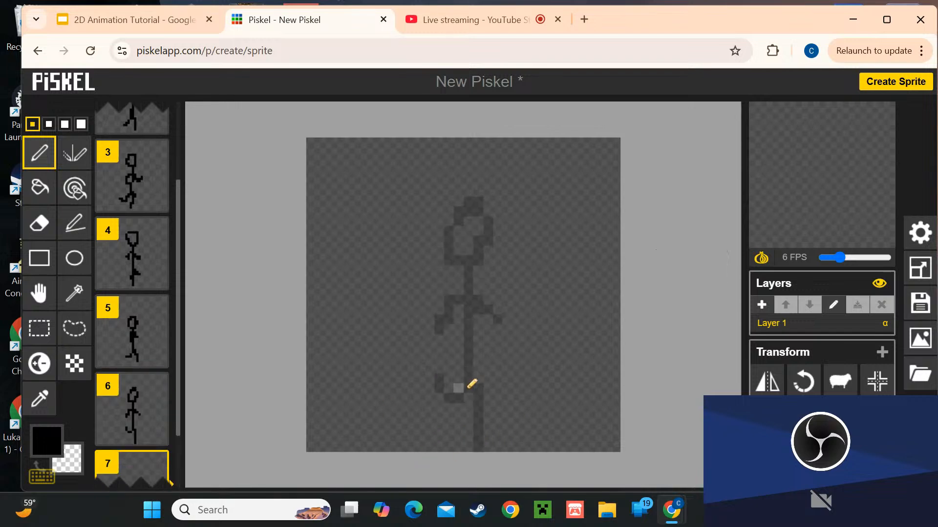
pyautogui.moveTo(471, 375)
pyautogui.mouseDown()
pyautogui.moveTo(471, 205)
pyautogui.moveTo(494, 258)
pyautogui.moveTo(488, 299)
pyautogui.moveTo(478, 294)
pyautogui.moveTo(437, 320)
pyautogui.mouseUp()
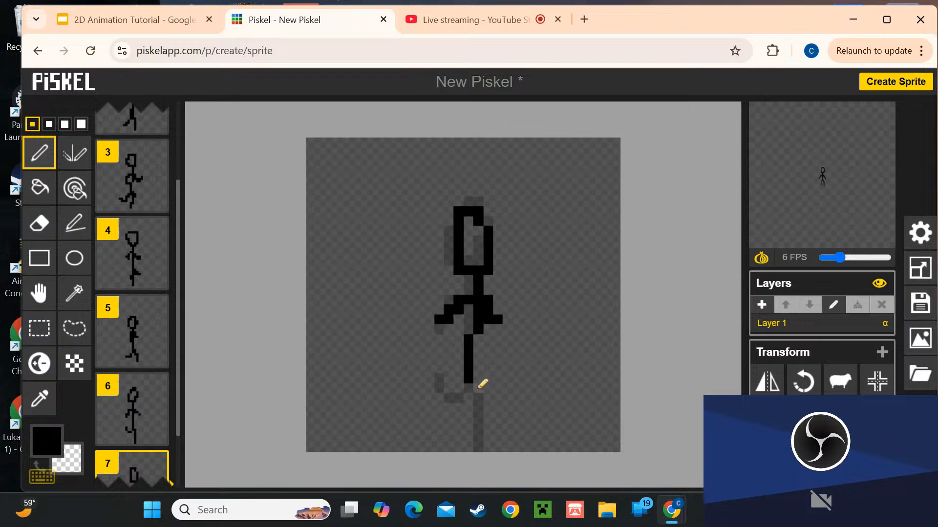
pyautogui.moveTo(482, 384); pyautogui.dragTo(480, 417)
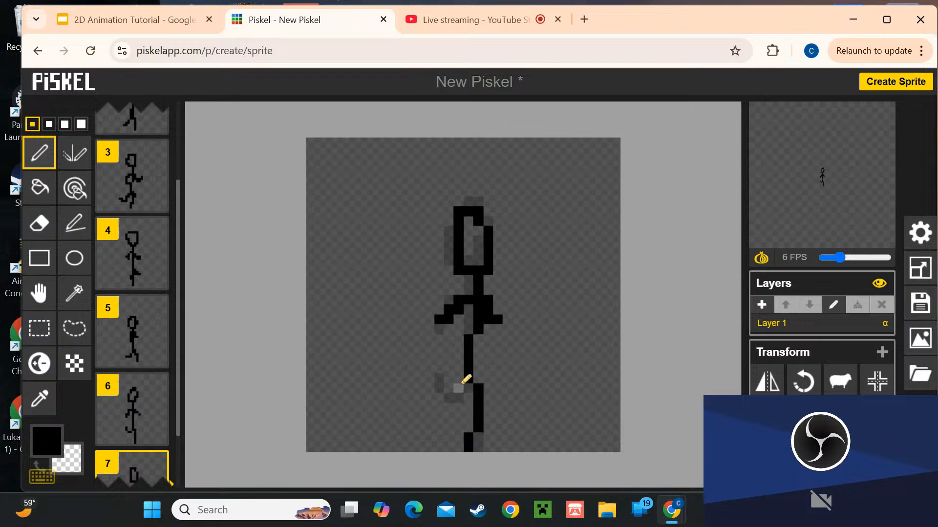
pyautogui.click(438, 408)
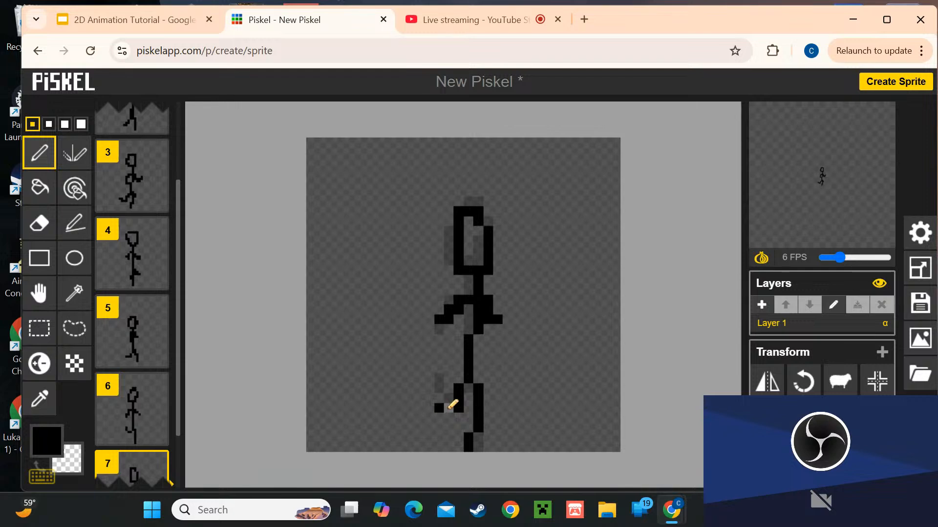
# - Add an eighth frame and draw the torso and a slightly lower narrow head over the onion skin, undoing the torso's downward extension
pyautogui.scroll(-2, 131, 385)
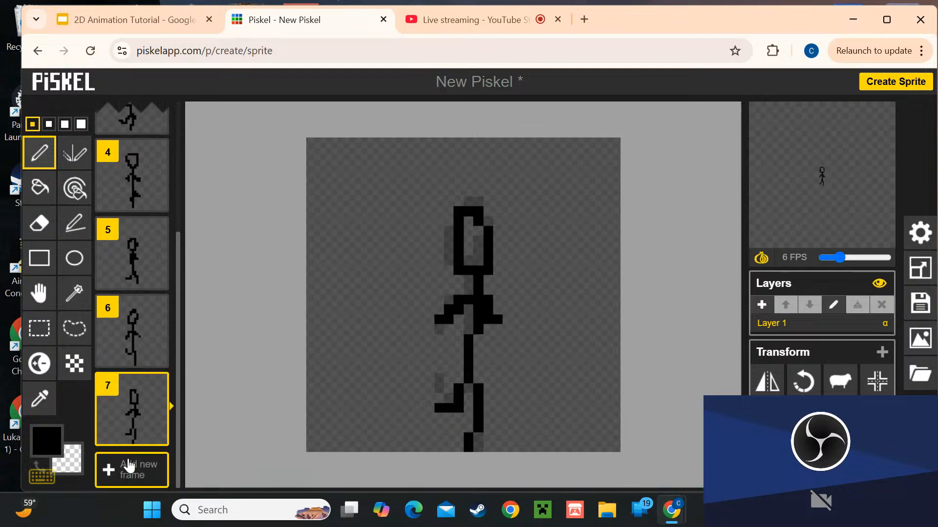
pyautogui.click(132, 465)
pyautogui.moveTo(468, 280); pyautogui.dragTo(468, 368)
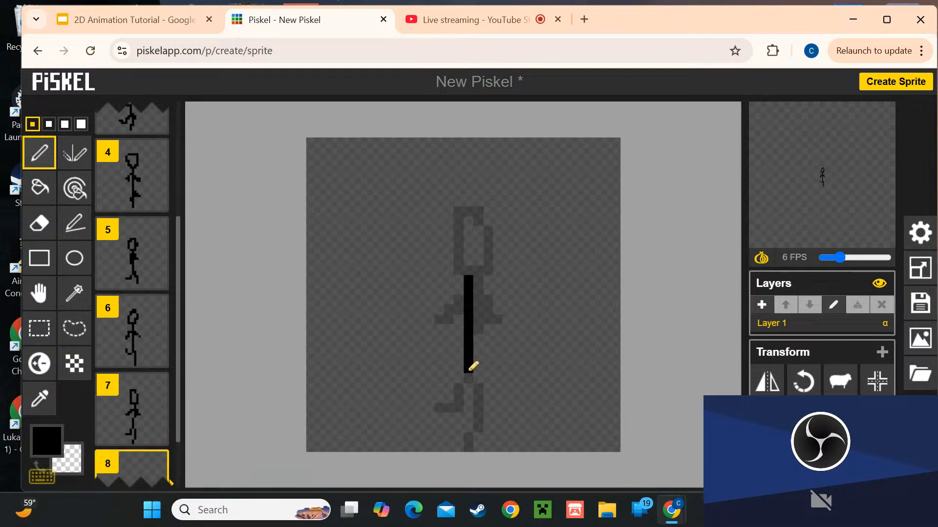
pyautogui.moveTo(481, 272)
pyautogui.mouseDown()
pyautogui.moveTo(458, 223)
pyautogui.moveTo(494, 266)
pyautogui.moveTo(481, 282)
pyautogui.mouseUp()
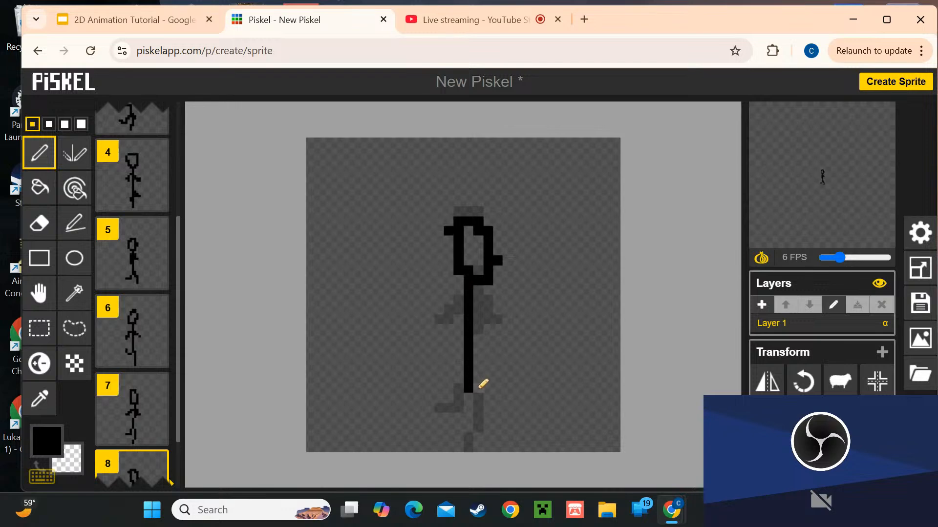
pyautogui.hotkey('ctrl', 'z')
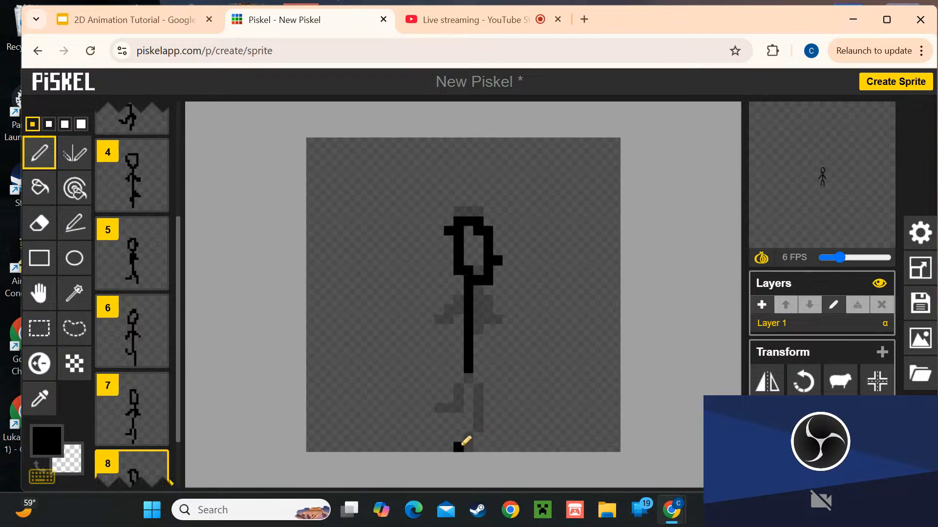
# - Draw the eighth frame's legs with the rear foot low behind the front leg, undoing stray strokes, and add both bent arms
pyautogui.moveTo(462, 444); pyautogui.dragTo(479, 391)
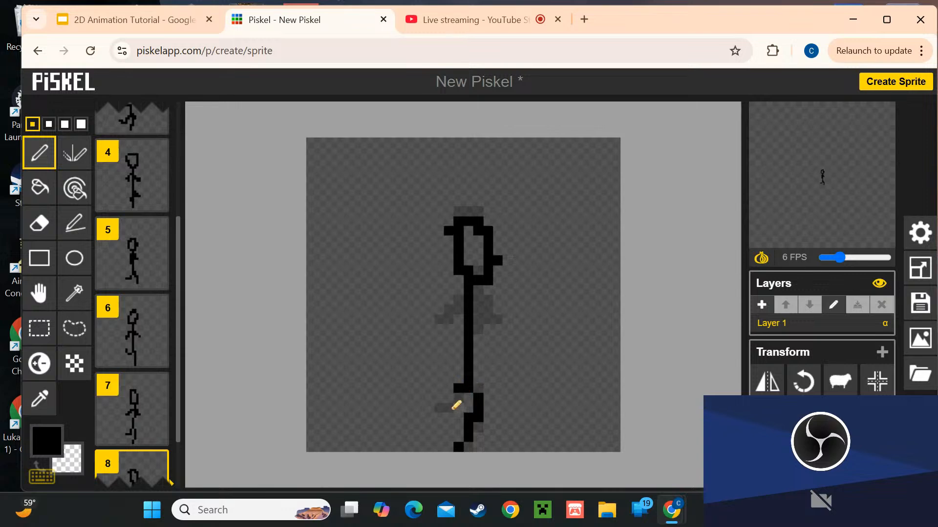
pyautogui.hotkey('ctrl', 'z')
pyautogui.hotkey('ctrl', 'z')
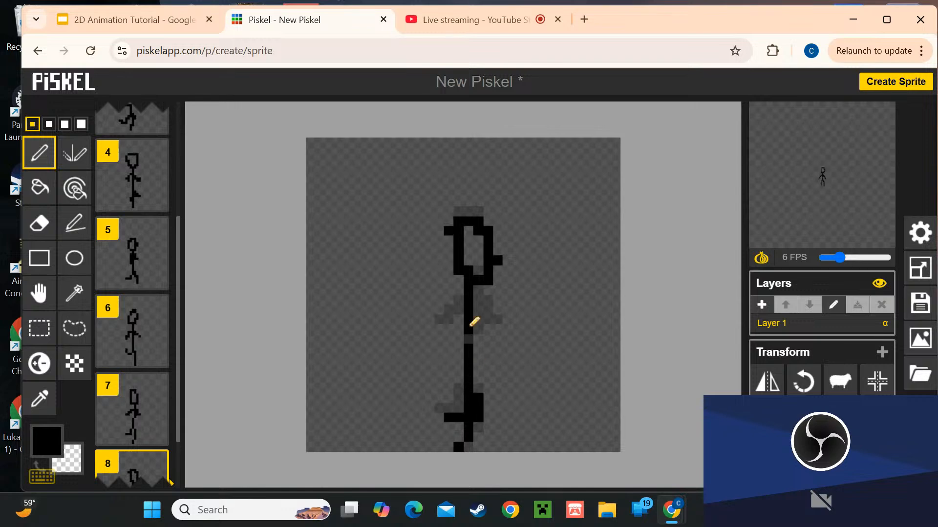
pyautogui.moveTo(466, 302); pyautogui.dragTo(492, 327)
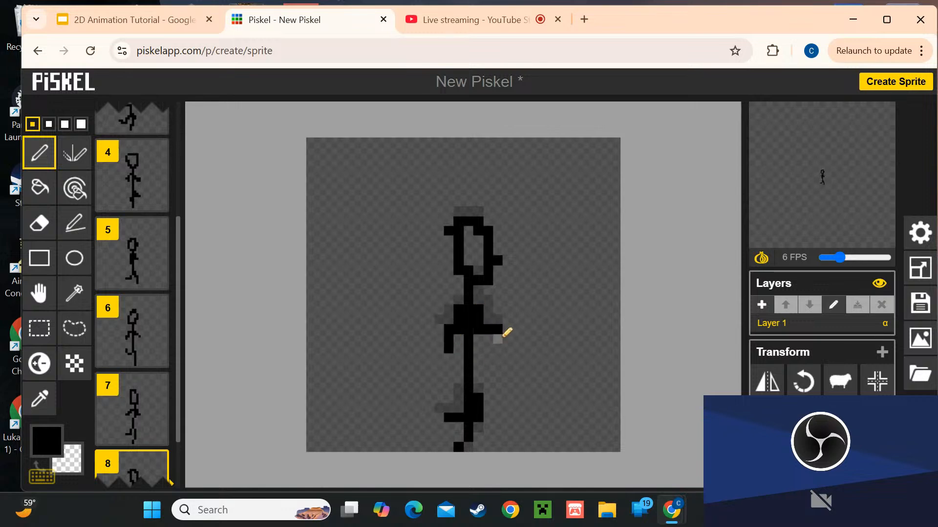
# - Compare the first frame with the last ones and delete the first frame from the animation
pyautogui.scroll(-2, 129, 318)
pyautogui.scroll(6, 130, 323)
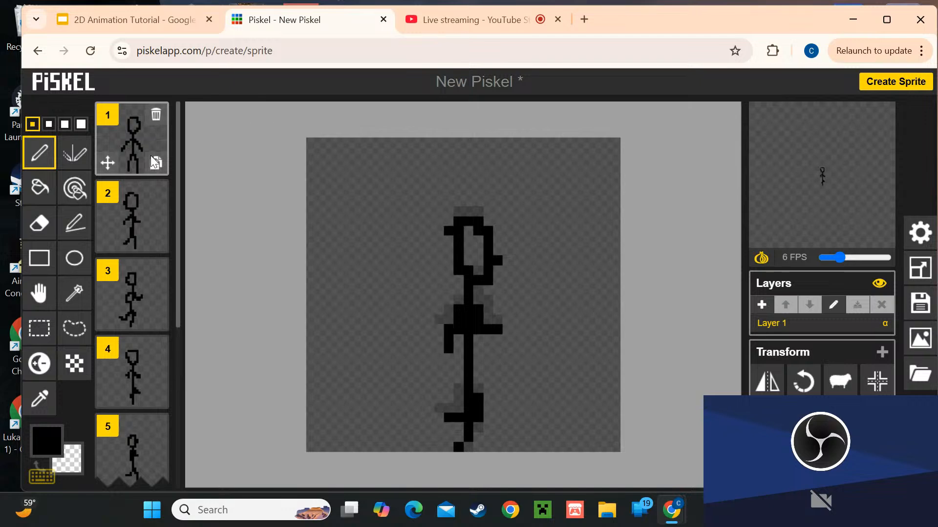
pyautogui.scroll(-3, 138, 293)
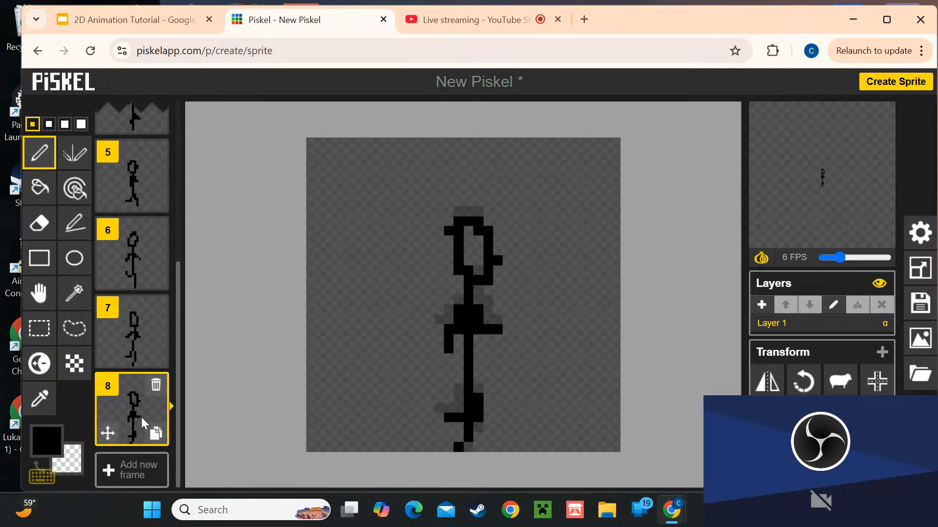
pyautogui.scroll(1, 128, 414)
pyautogui.scroll(-1, 120, 420)
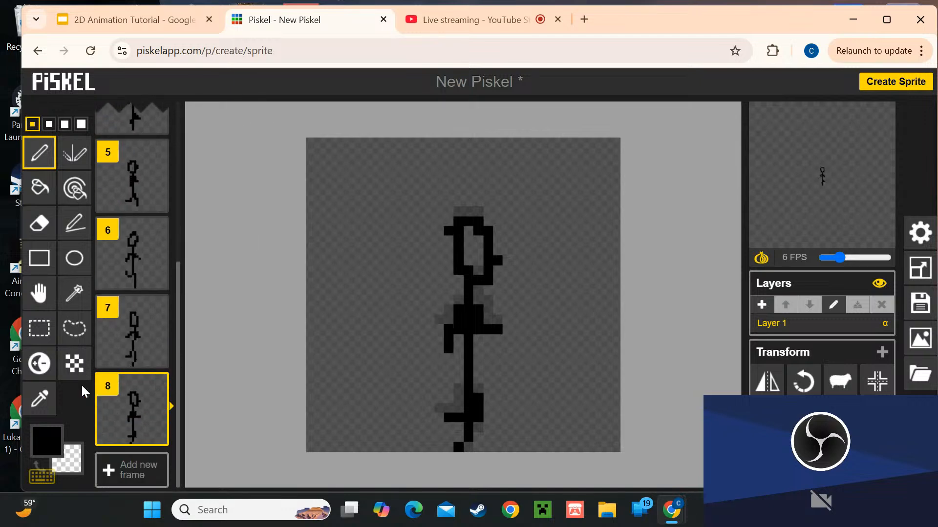
pyautogui.scroll(3, 140, 422)
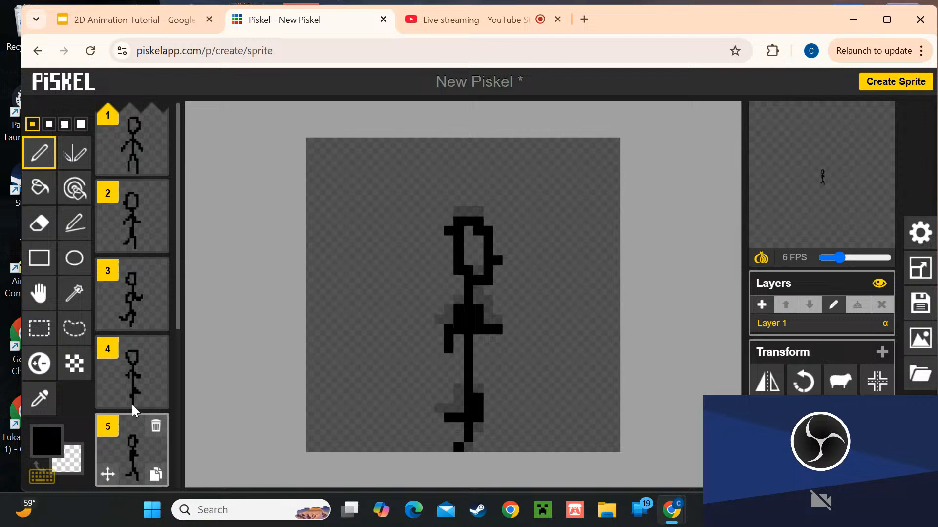
pyautogui.click(134, 156)
pyautogui.scroll(-3, 136, 232)
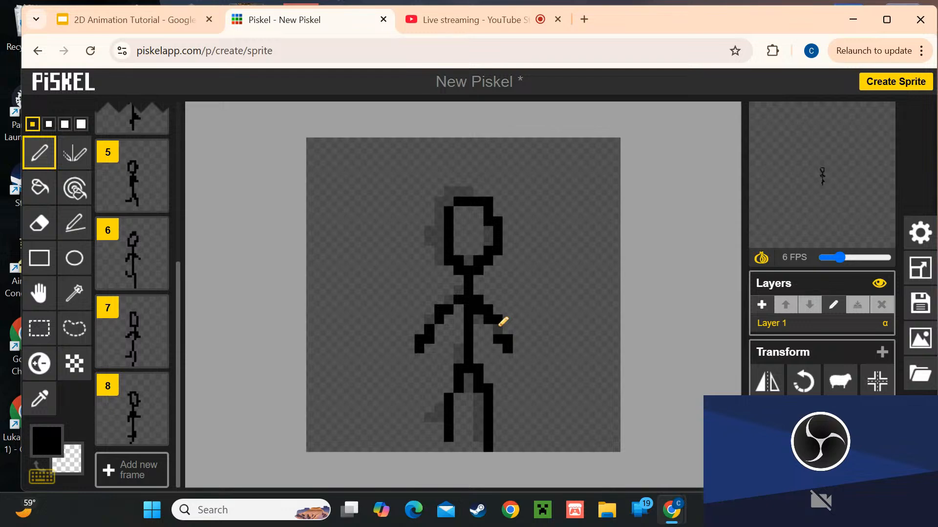
pyautogui.scroll(5, 132, 342)
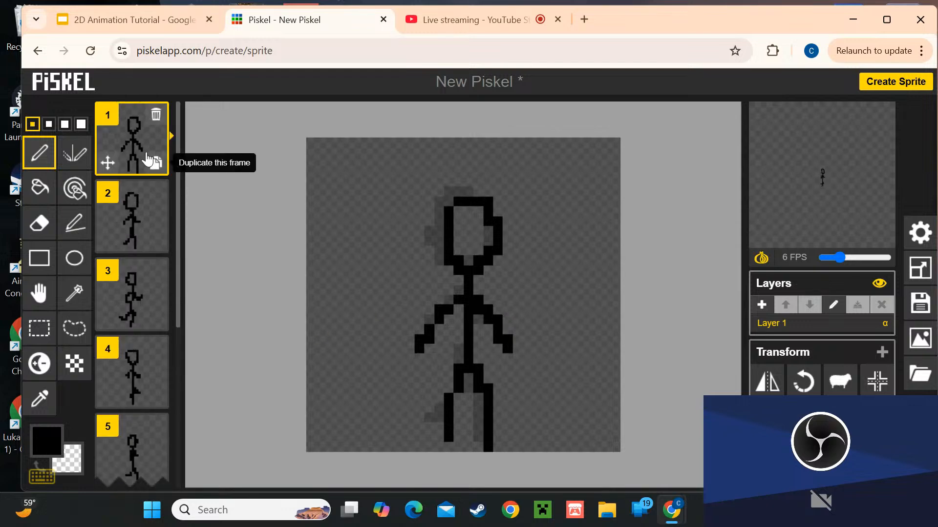
pyautogui.click(155, 120)
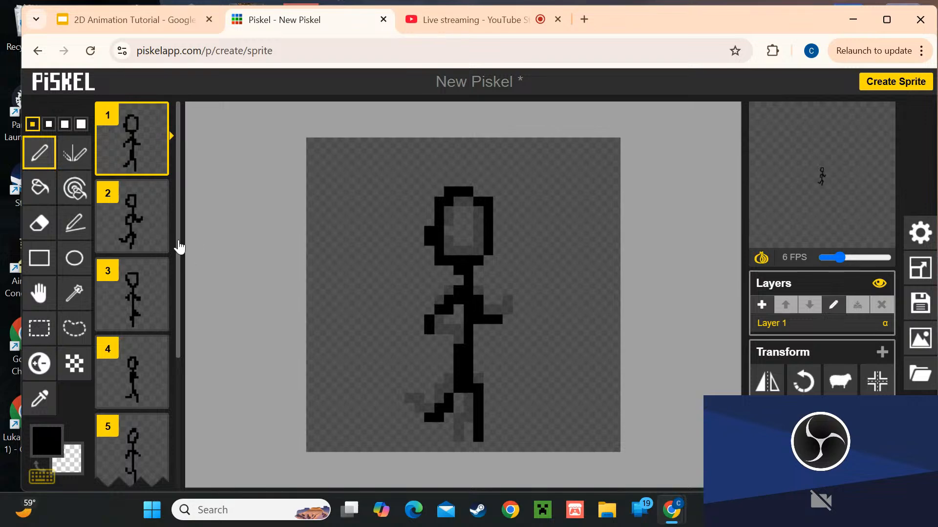
# - Review the shortened walk cycle in the popup preview and close the preview
pyautogui.scroll(-4, 135, 294)
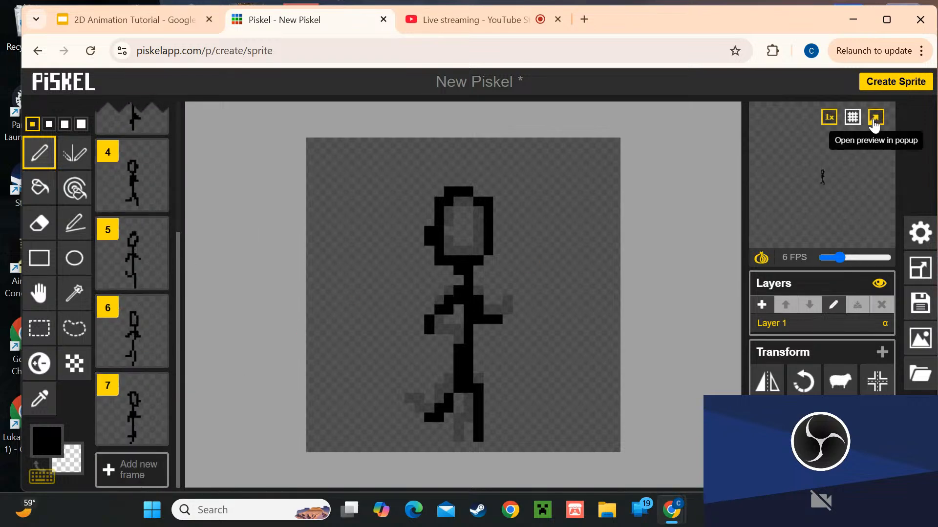
pyautogui.click(875, 116)
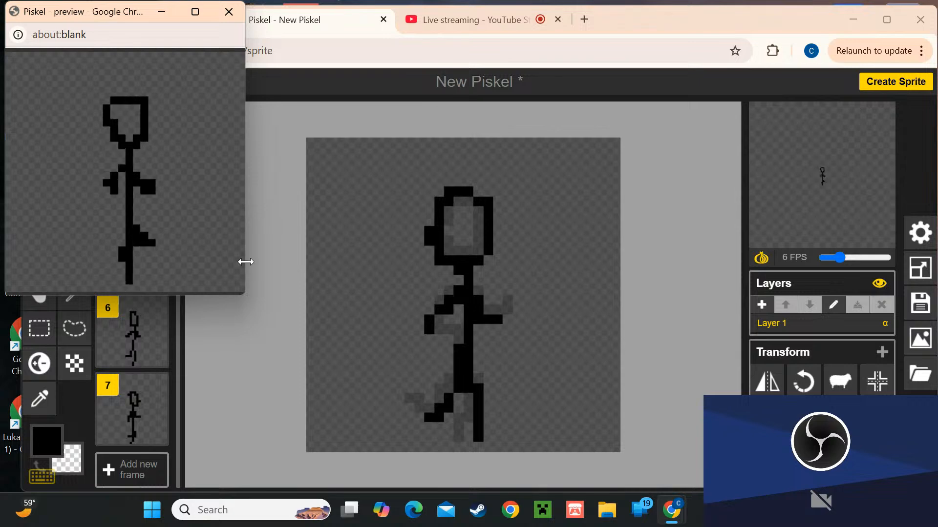
pyautogui.click(228, 12)
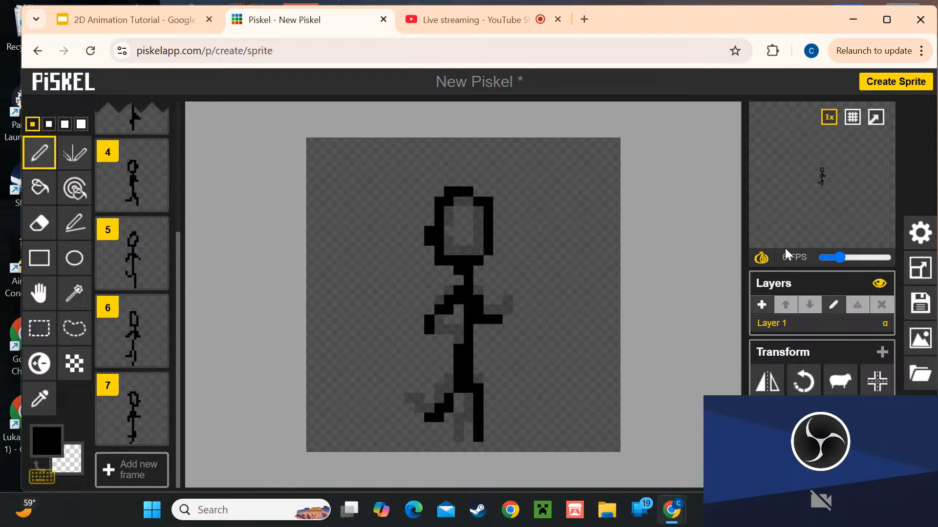
# - Toggle the onion skin off and back on, and try adjusting the layer opacity in the settings
pyautogui.click(761, 259)
pyautogui.click(762, 259)
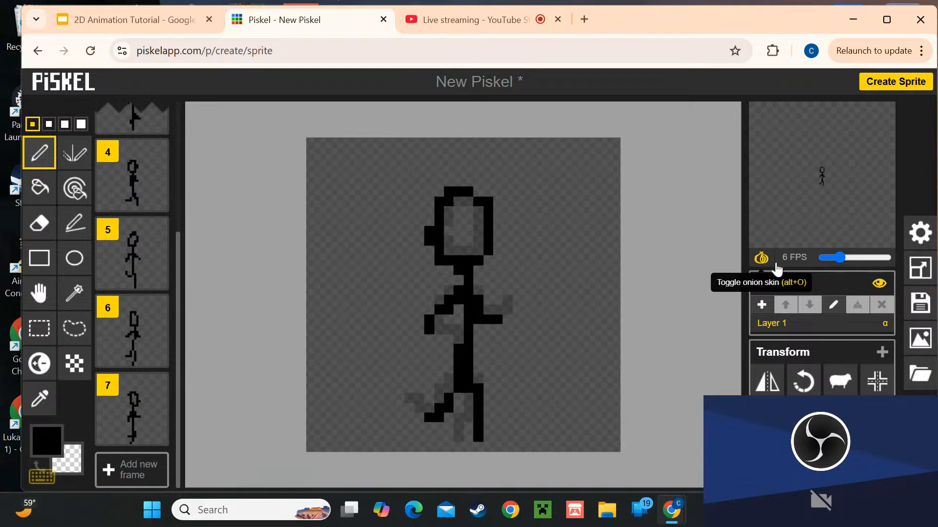
pyautogui.click(918, 241)
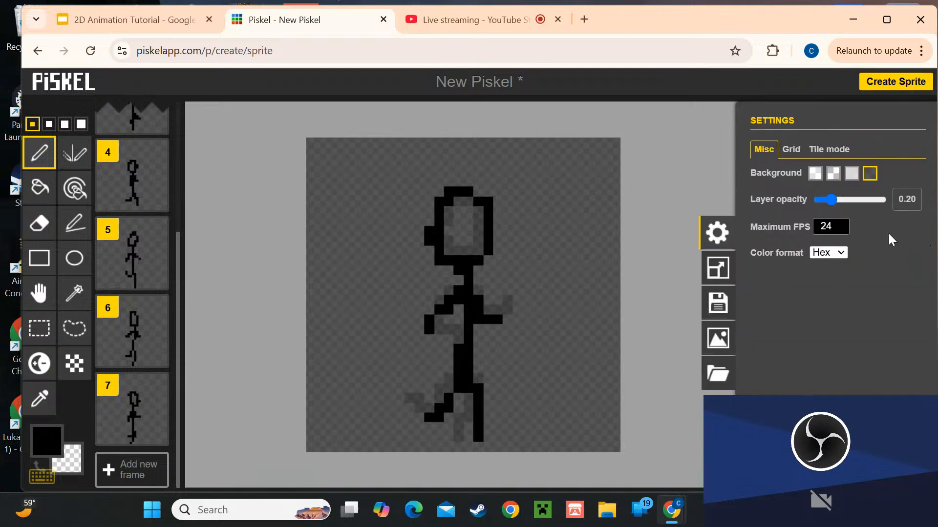
pyautogui.moveTo(830, 199)
pyautogui.mouseDown()
pyautogui.moveTo(877, 200)
pyautogui.moveTo(833, 203)
pyautogui.mouseUp()
pyautogui.click(717, 236)
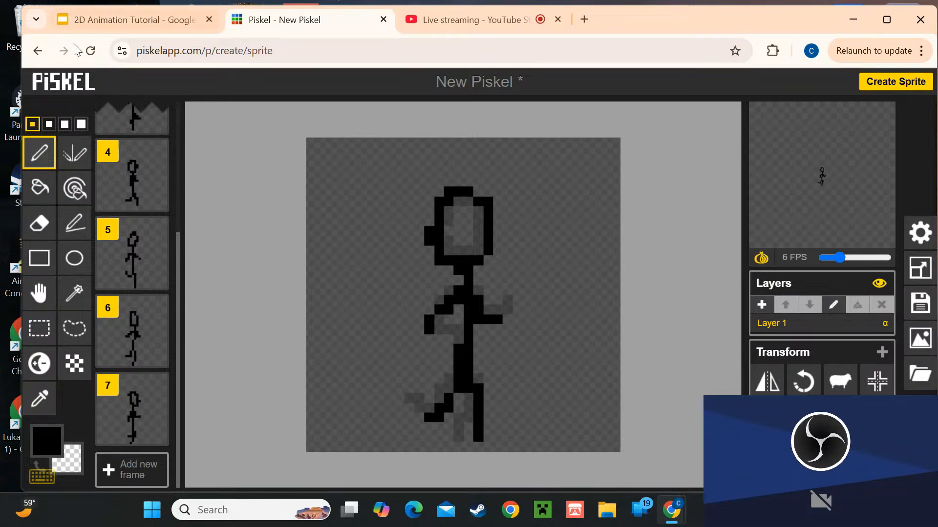
# - Switch to the 2D Animation Tutorial presentation in Google Slides and start the slideshow from the Pixel Art Animation Tutorial slide
pyautogui.click(110, 28)
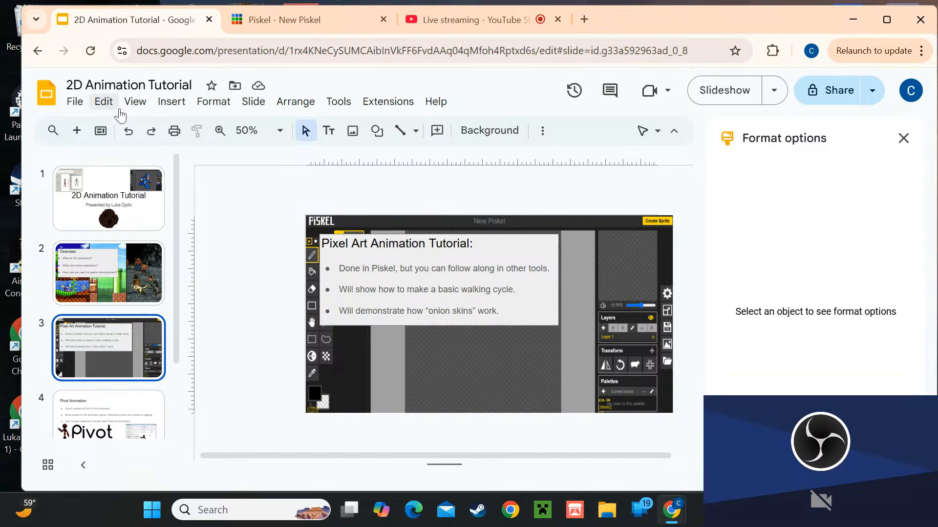
pyautogui.click(136, 101)
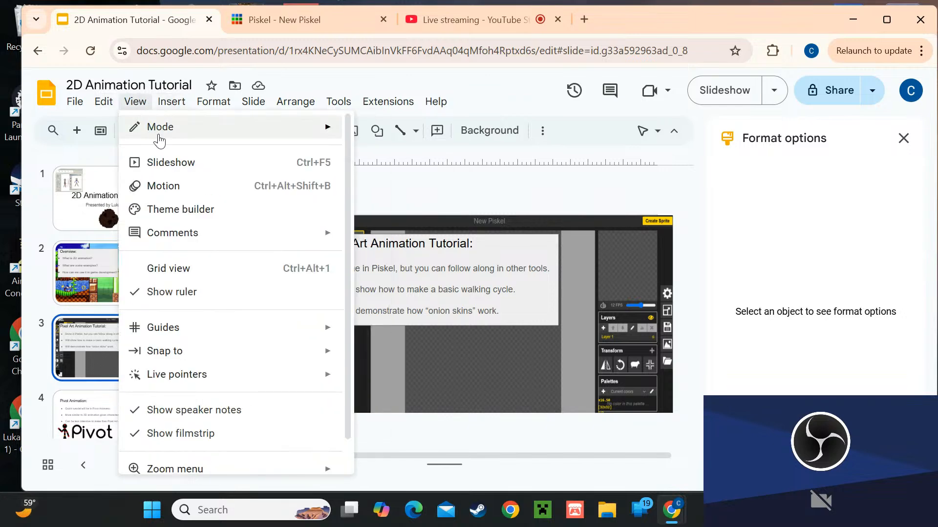
pyautogui.click(167, 162)
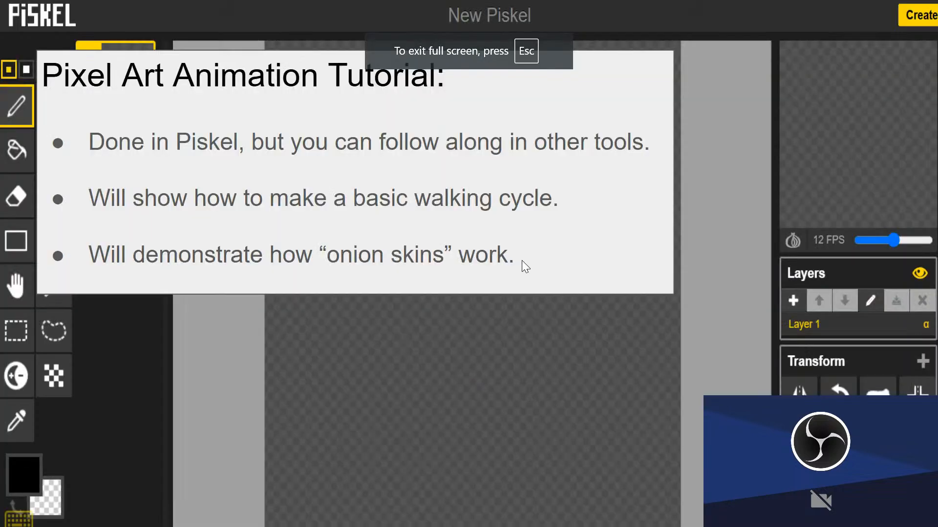